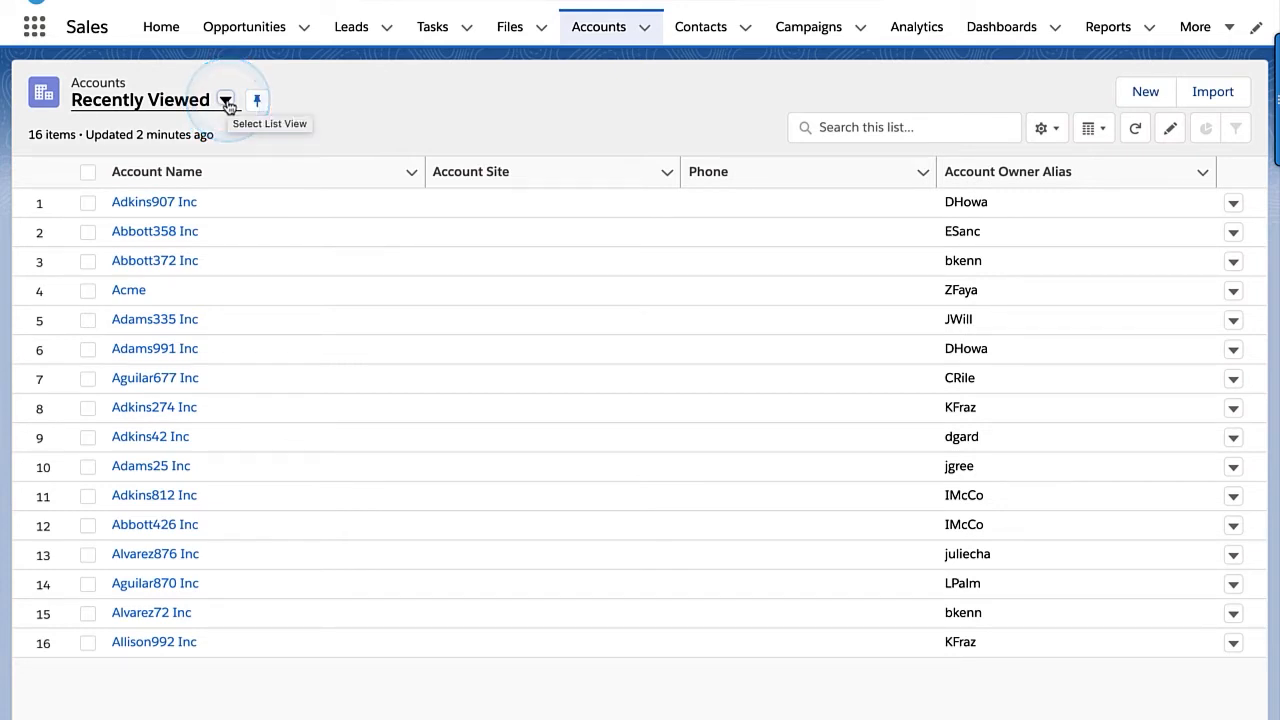
Open the Adkins907 Inc account record from the recently viewed accounts and look over its related information
{"action": "left_click", "coordinate": [227, 103]}
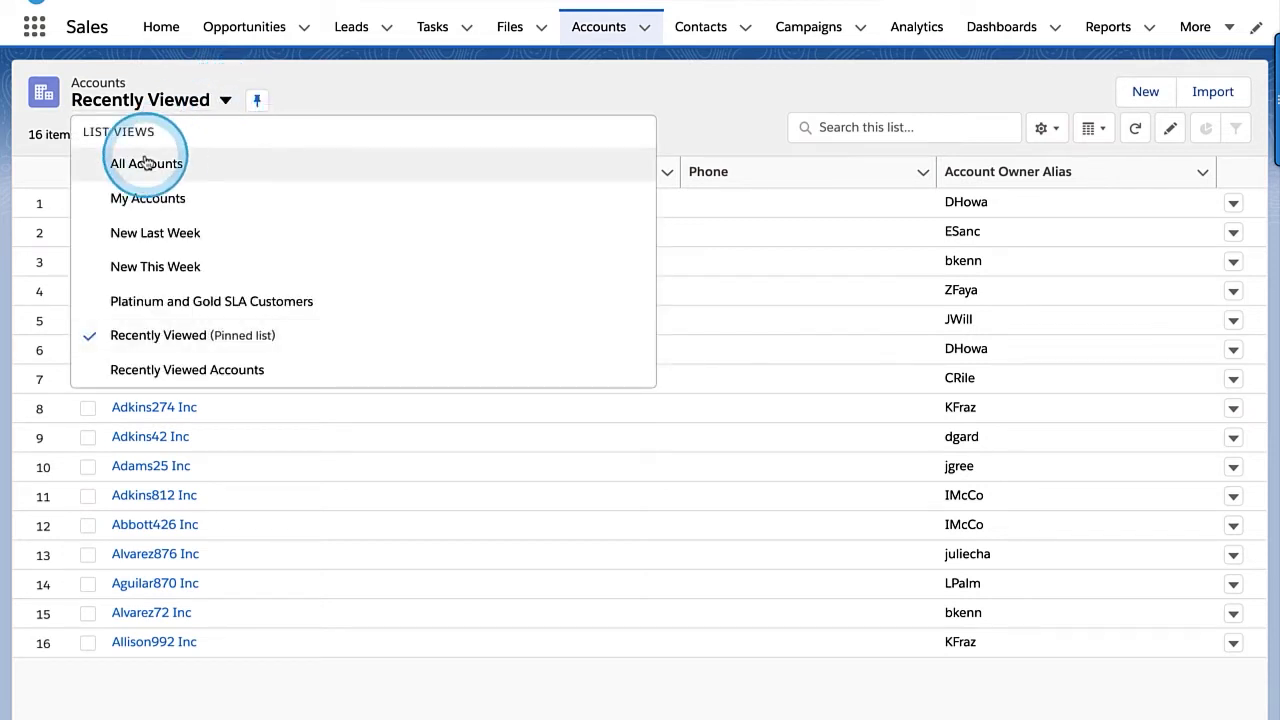
{"action": "left_click", "coordinate": [354, 103]}
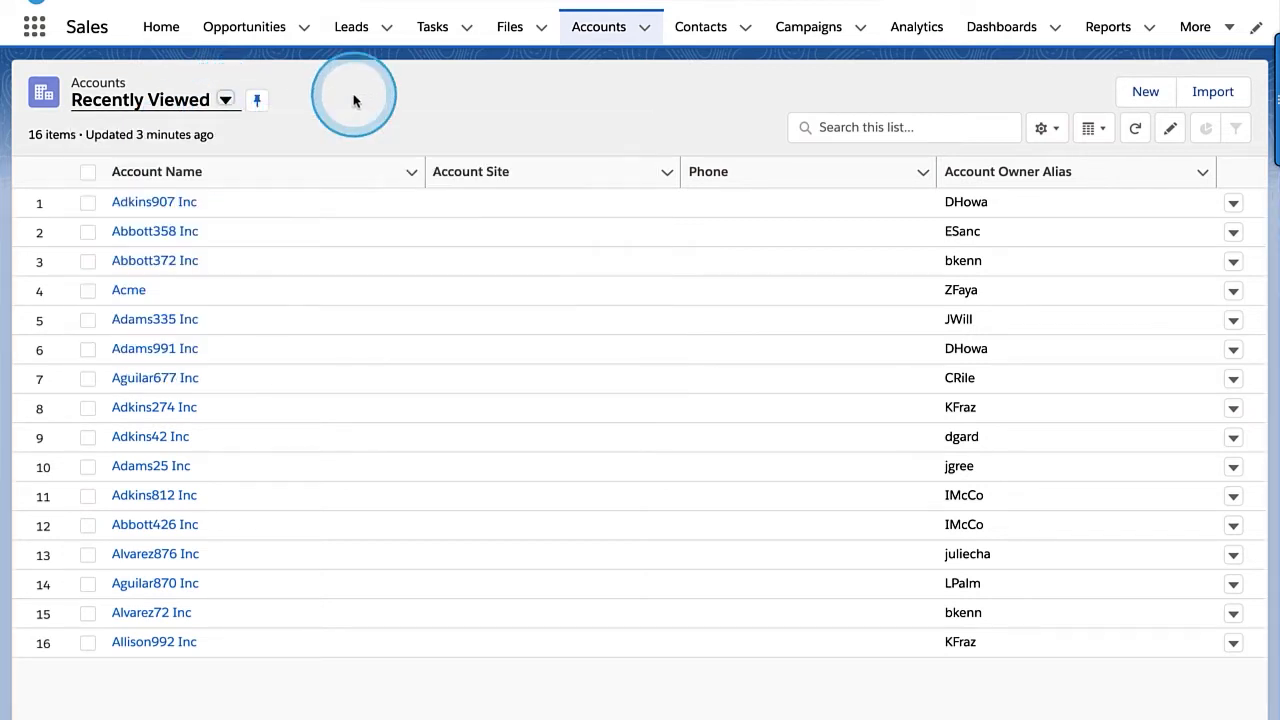
{"action": "left_click", "coordinate": [150, 208]}
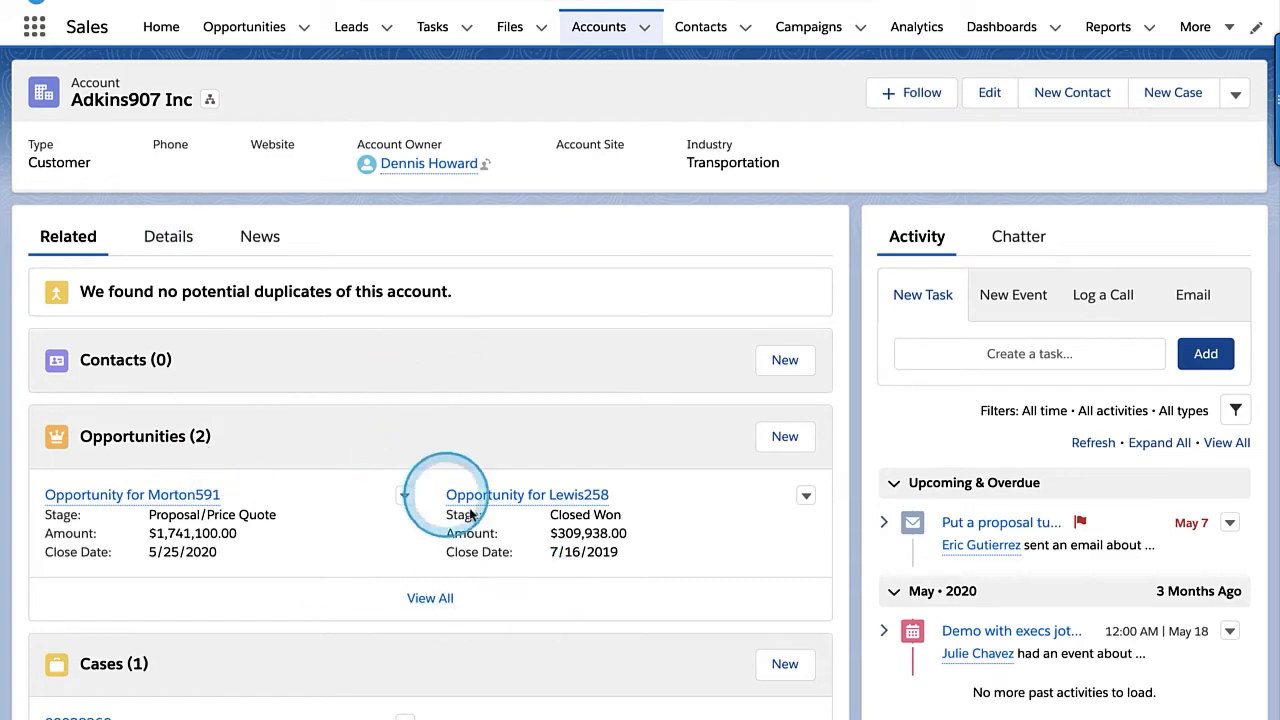
{"action": "scroll", "coordinate": [470, 500], "scroll_direction": "down", "scroll_amount": 3}
{"action": "scroll", "coordinate": [483, 500], "scroll_direction": "up", "scroll_amount": 3}
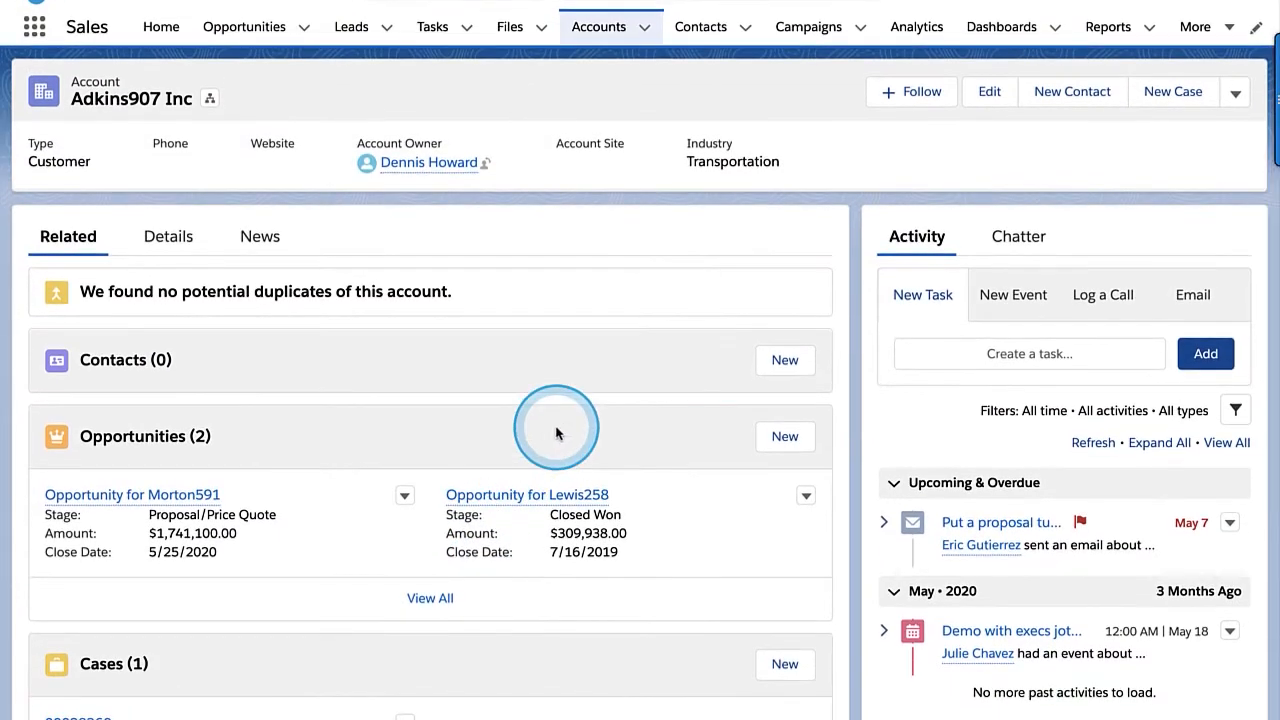
Open the account's record page for editing in the page builder
{"action": "mouse_move", "coordinate": [557, 432]}
{"action": "left_mouse_down"}
{"action": "mouse_move", "coordinate": [903, 205]}
{"action": "mouse_move", "coordinate": [1155, 8]}
{"action": "left_mouse_up"}
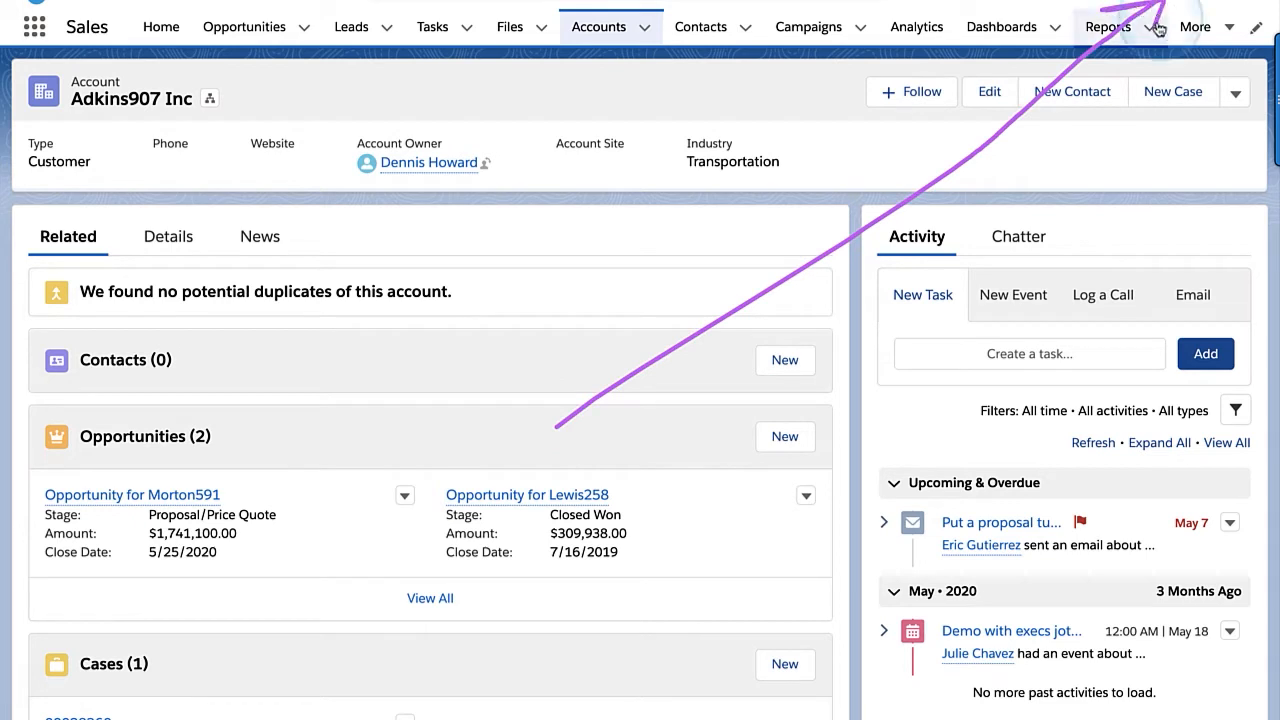
{"action": "left_click", "coordinate": [1174, 3]}
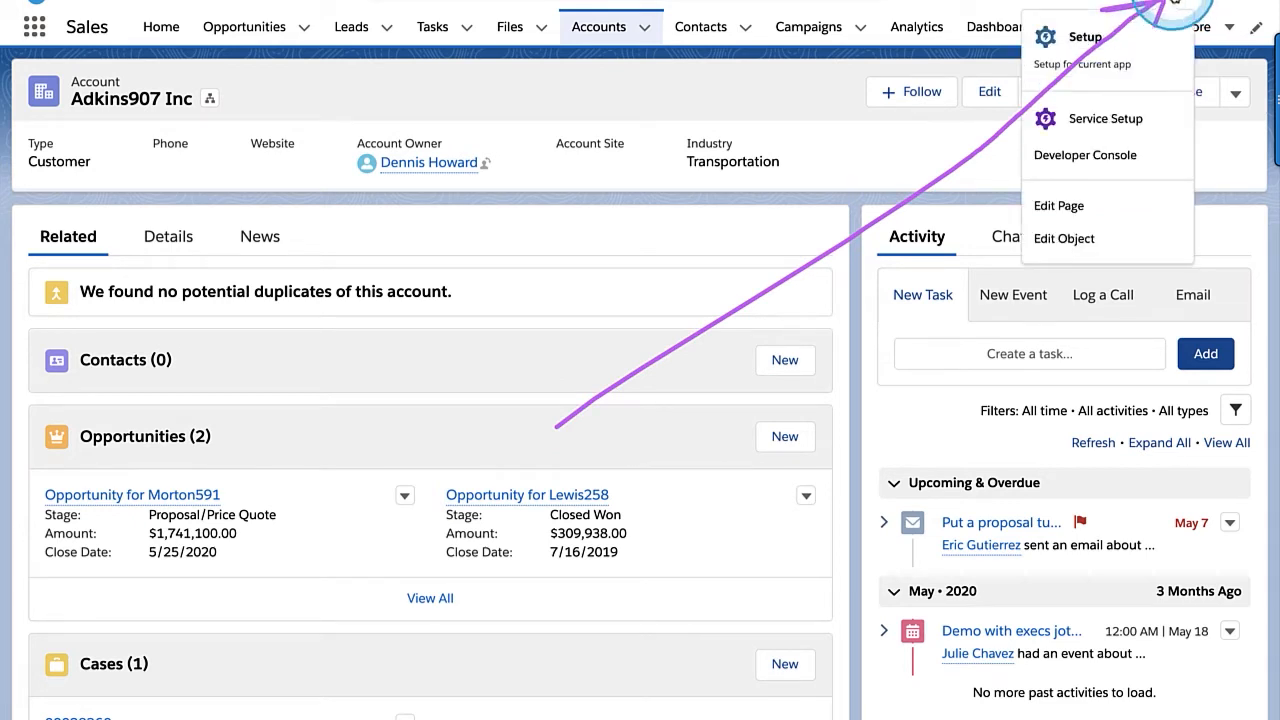
{"action": "left_click", "coordinate": [1093, 207]}
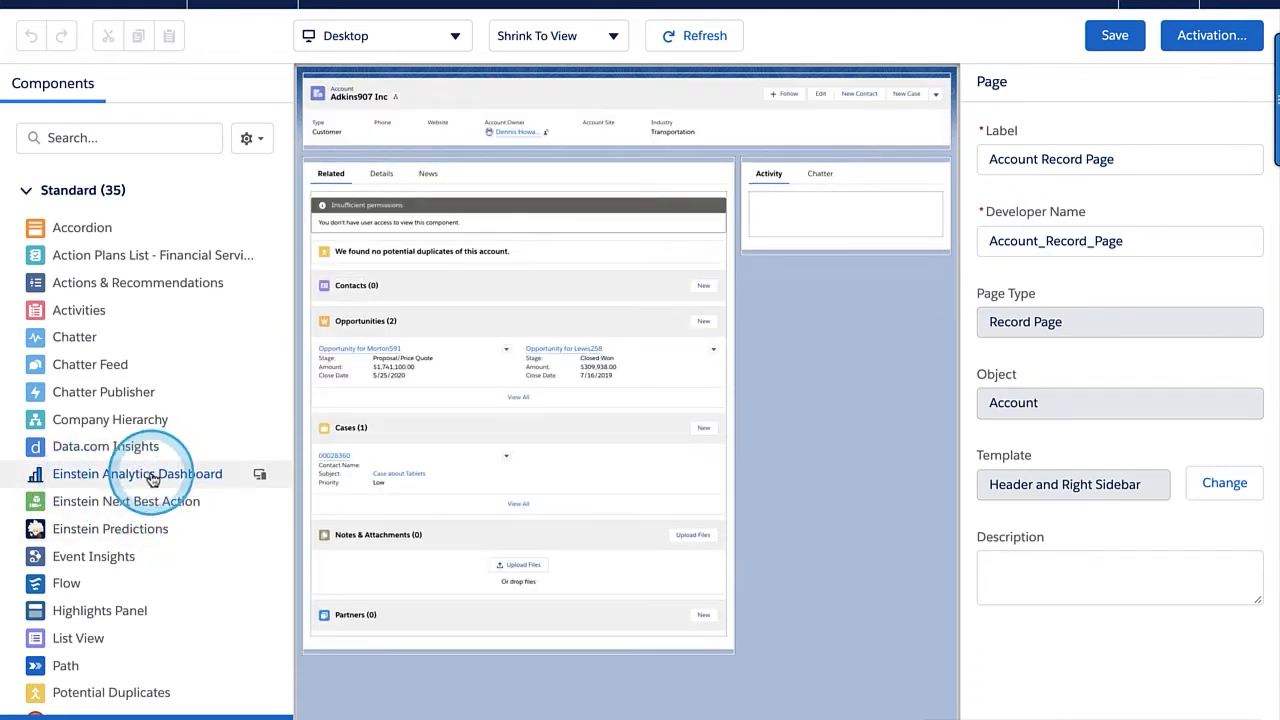
Place an Einstein Analytics Dashboard component on the Related tab, between the potential duplicates message and the Contacts list
{"action": "mouse_move", "coordinate": [166, 484]}
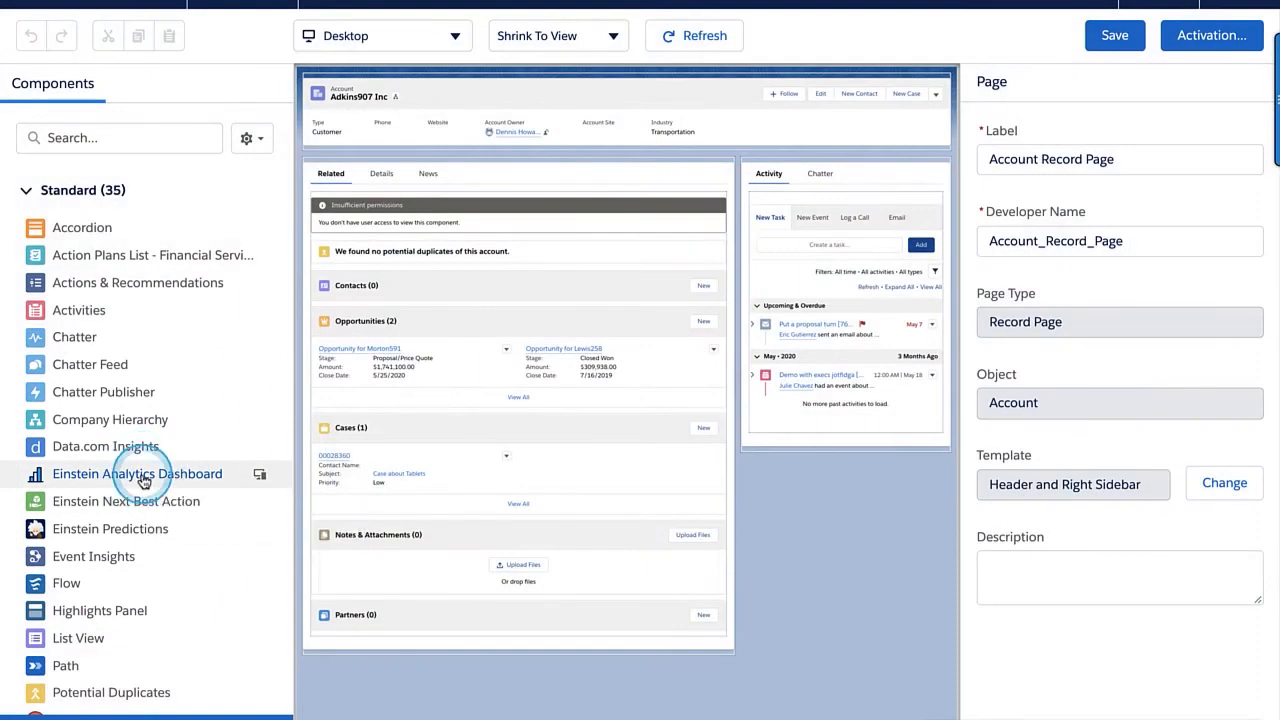
{"action": "left_click_drag", "start_coordinate": [262, 478], "coordinate": [394, 312]}
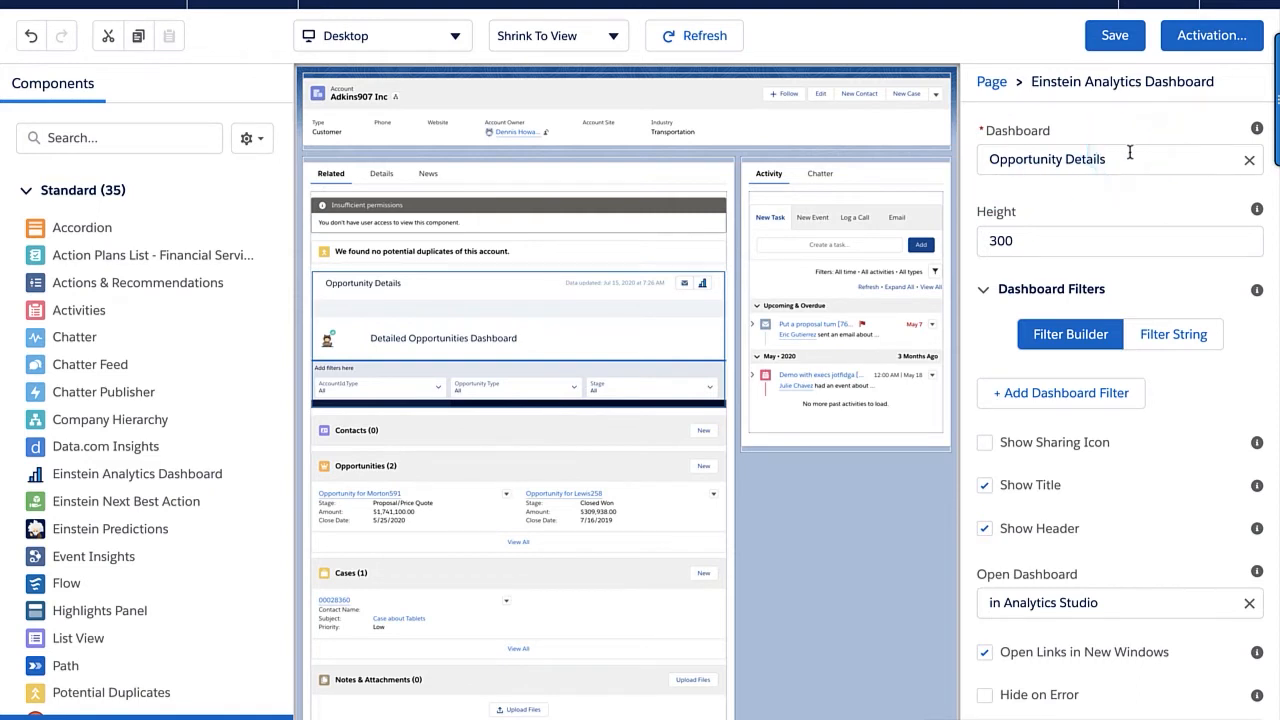
{"action": "left_click", "coordinate": [519, 376]}
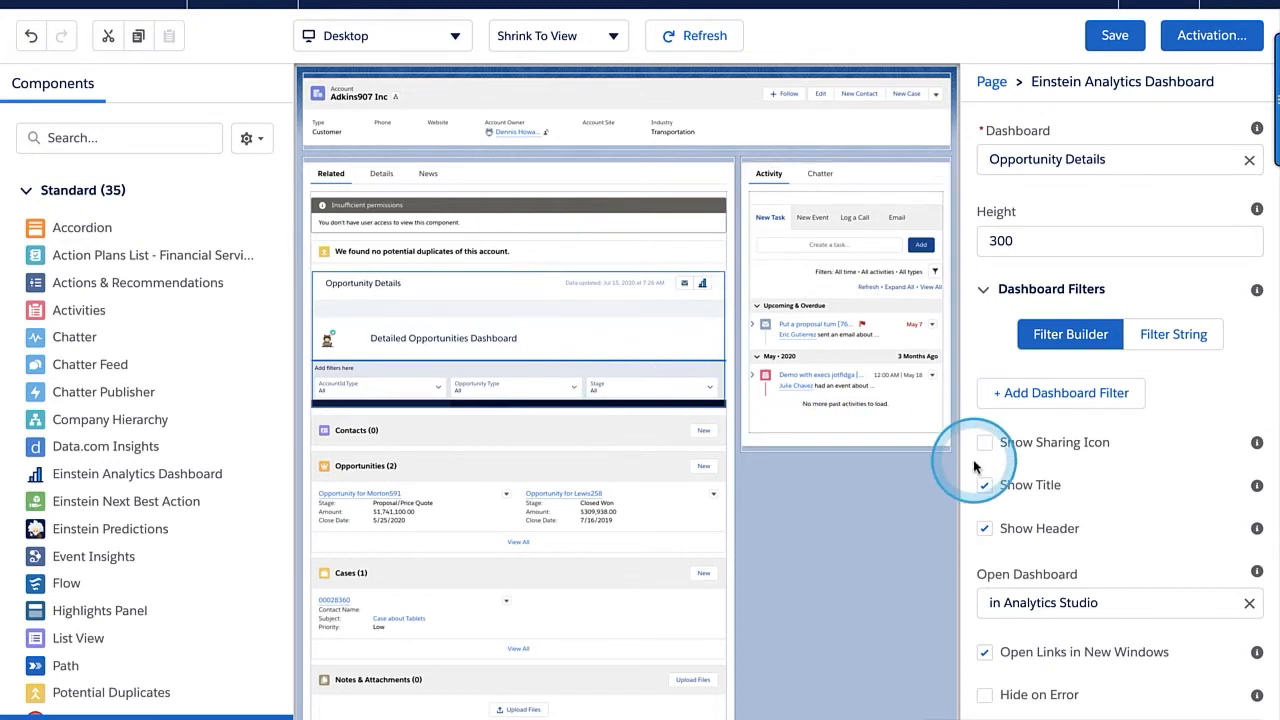
{"action": "left_click_drag", "start_coordinate": [1127, 311], "coordinate": [966, 339]}
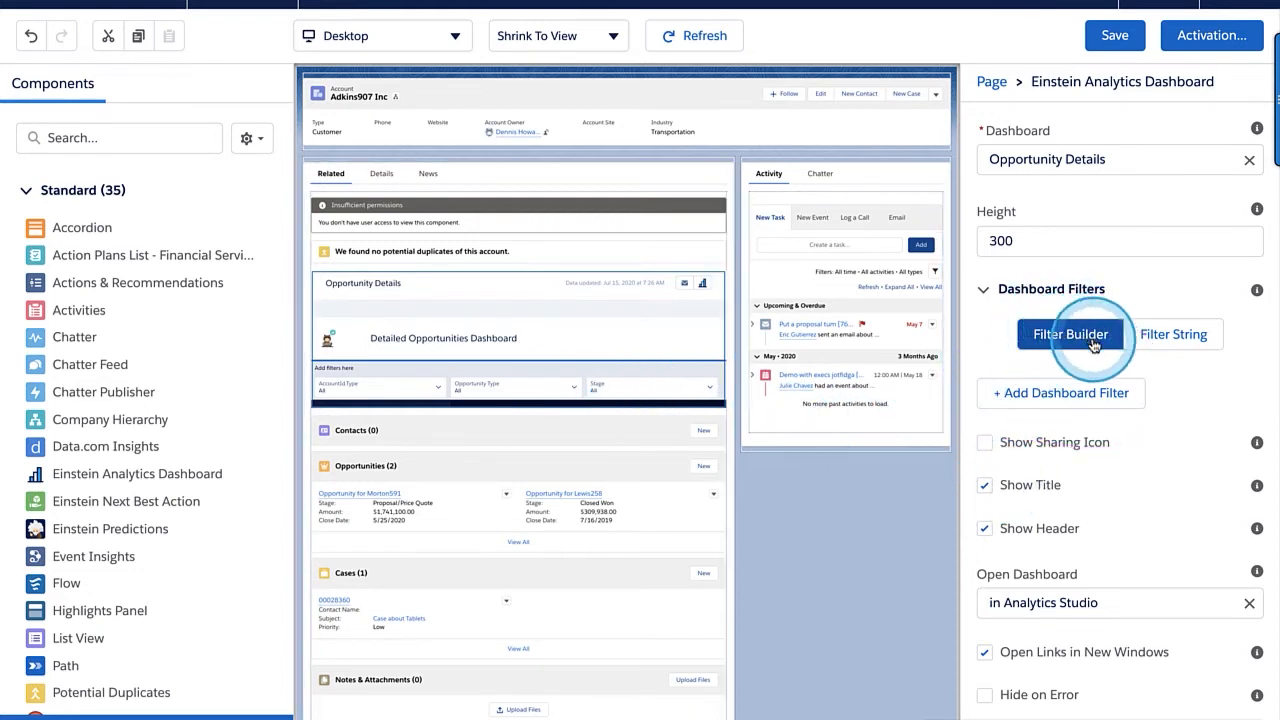
Add a dashboard filter on dataset Opportunities_Apr28 where AccountId.Name equals the record's Account Name field
{"action": "left_click", "coordinate": [1041, 400]}
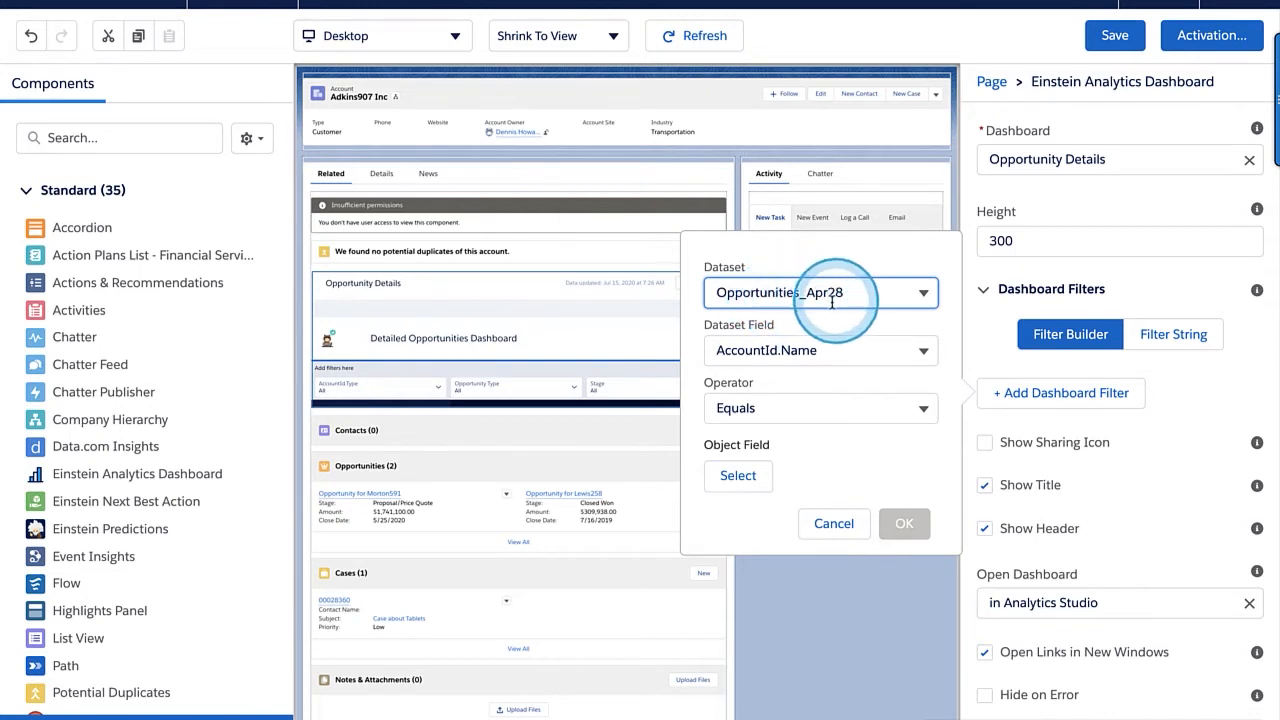
{"action": "left_click", "coordinate": [884, 292]}
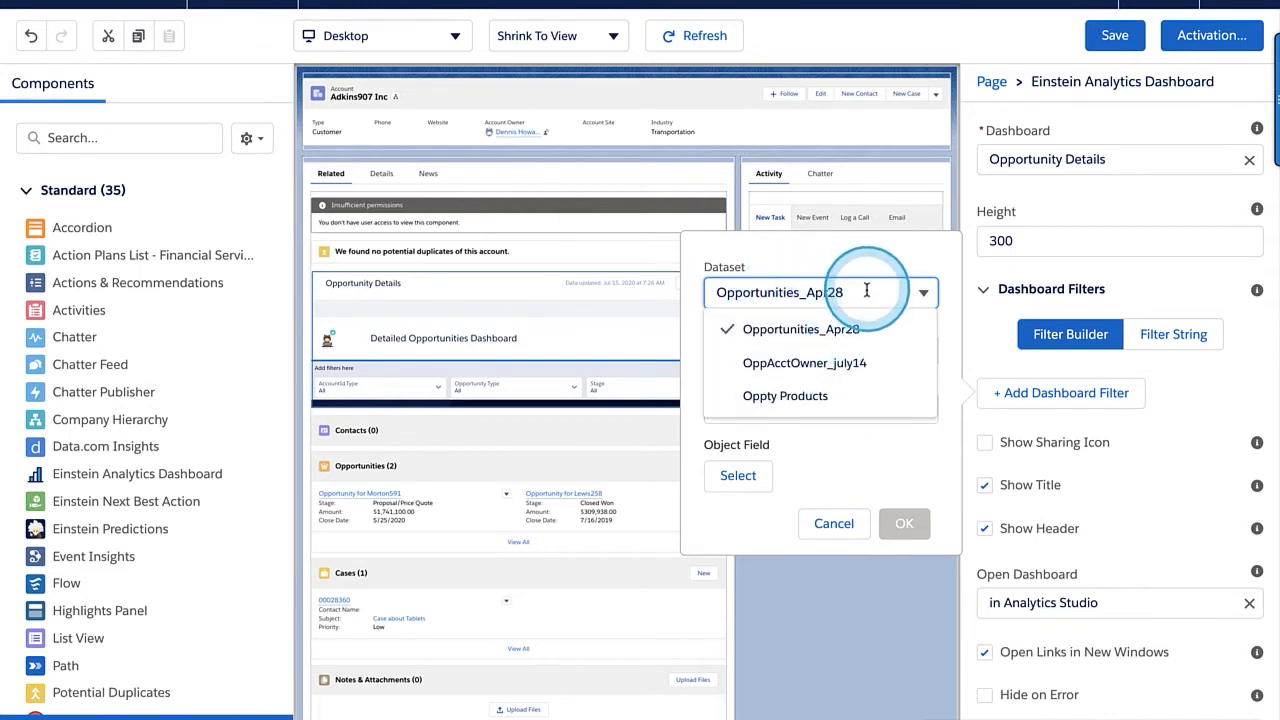
{"action": "left_click", "coordinate": [865, 291]}
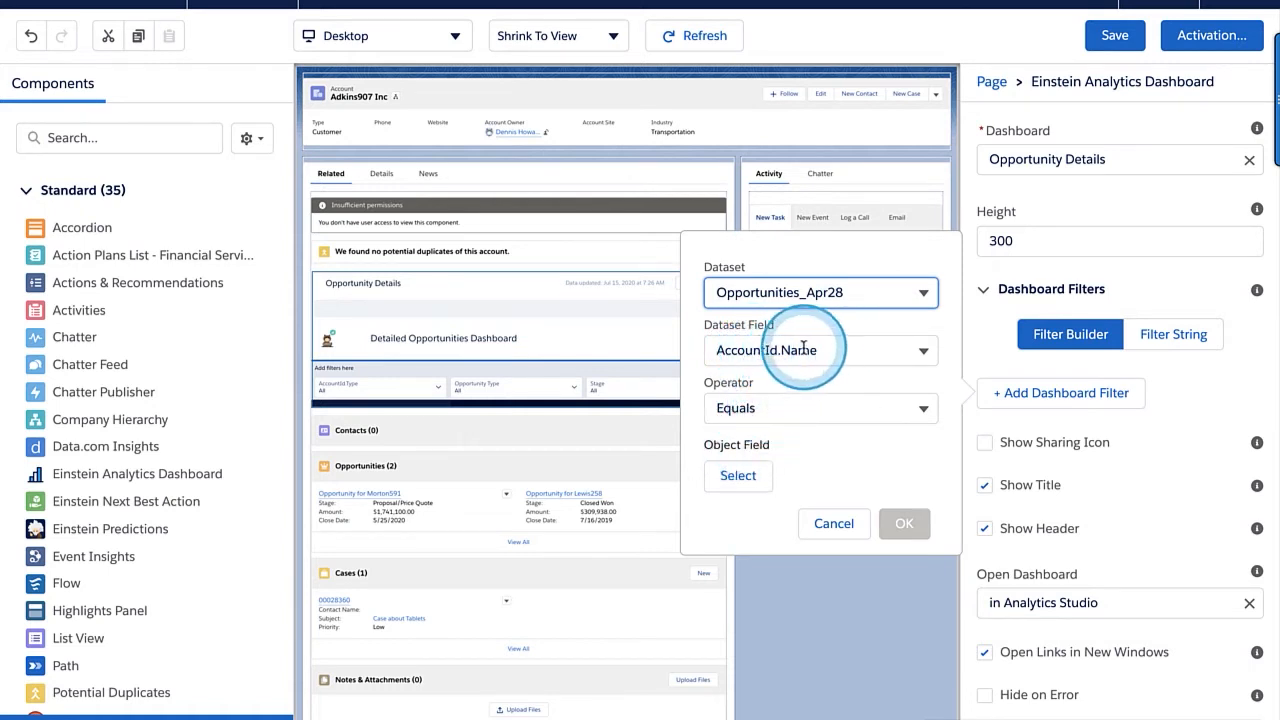
{"action": "left_click", "coordinate": [738, 475]}
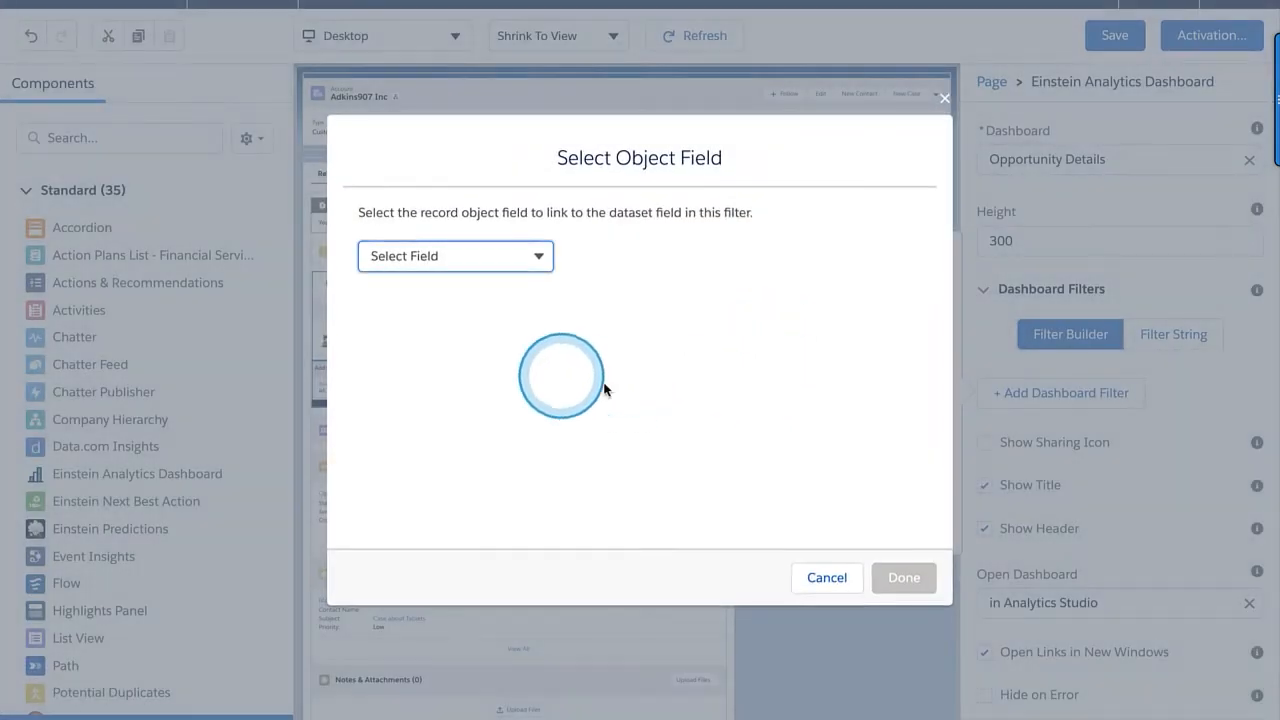
{"action": "left_click", "coordinate": [469, 257]}
{"action": "scroll", "coordinate": [525, 427], "scroll_direction": "down", "scroll_amount": 5}
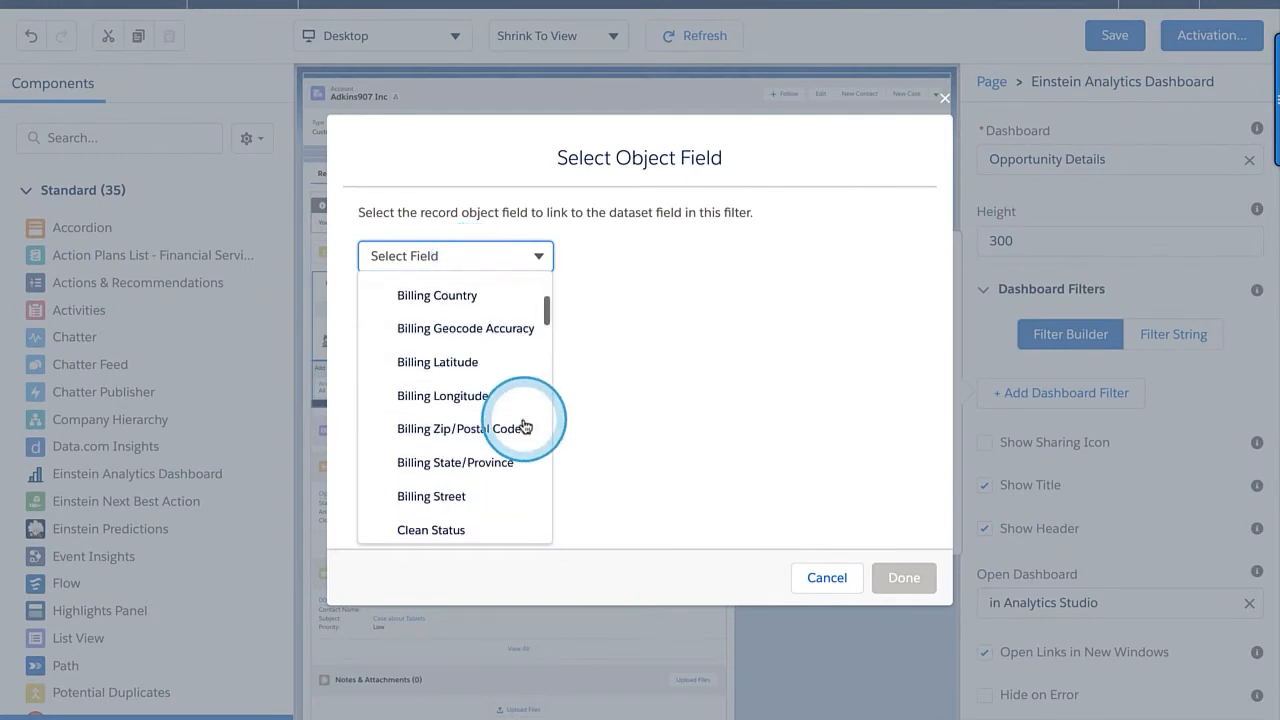
{"action": "scroll", "coordinate": [525, 427], "scroll_direction": "up", "scroll_amount": 1}
{"action": "scroll", "coordinate": [525, 427], "scroll_direction": "down", "scroll_amount": 6}
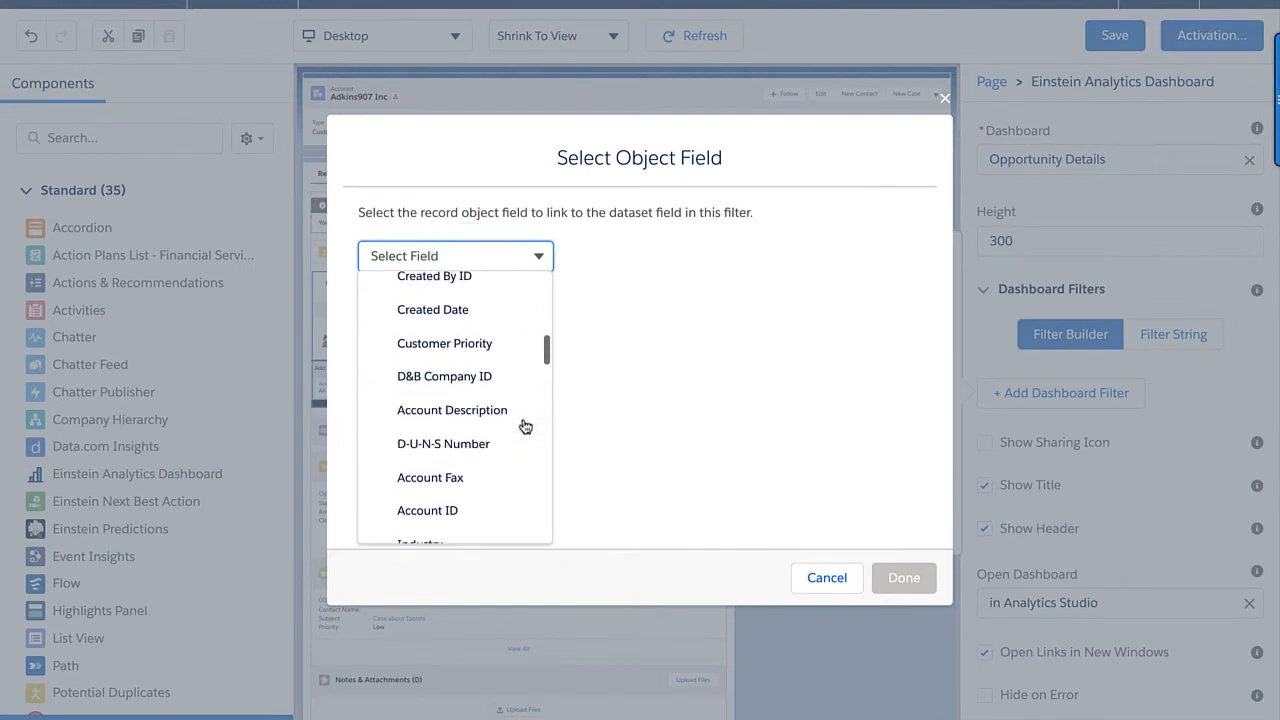
{"action": "scroll", "coordinate": [525, 427], "scroll_direction": "down", "scroll_amount": 8}
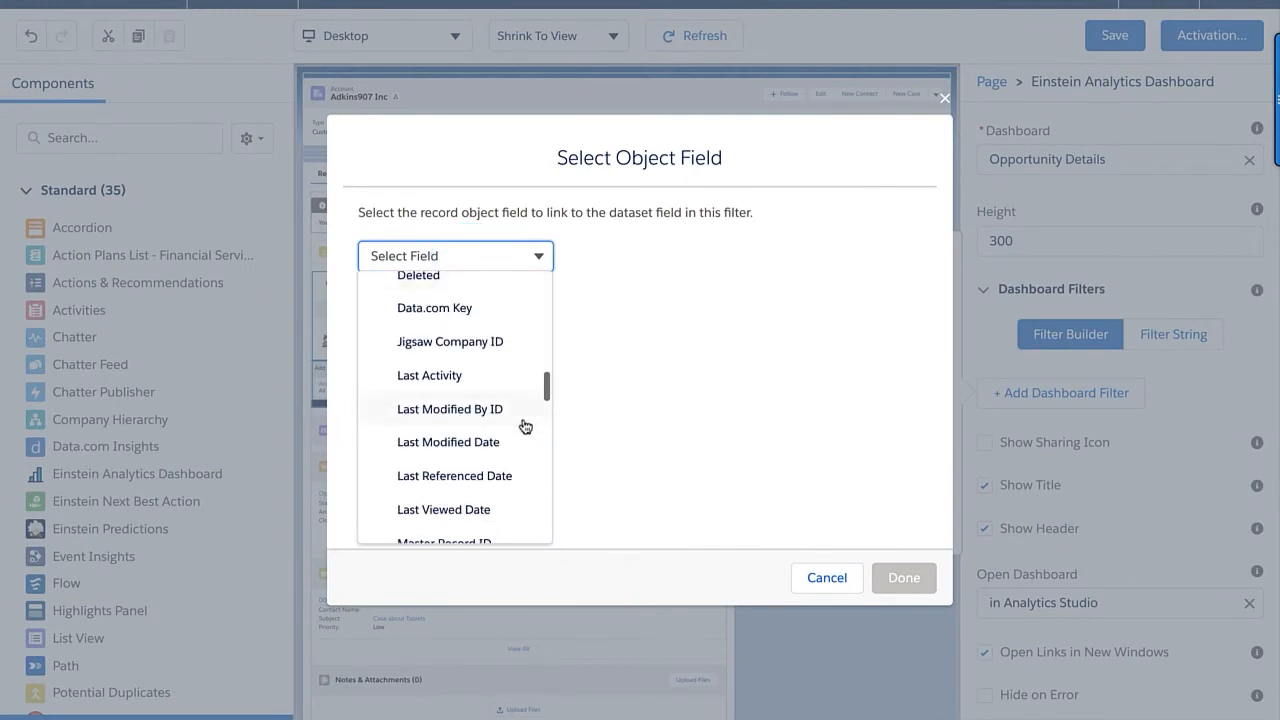
{"action": "left_click", "coordinate": [485, 446]}
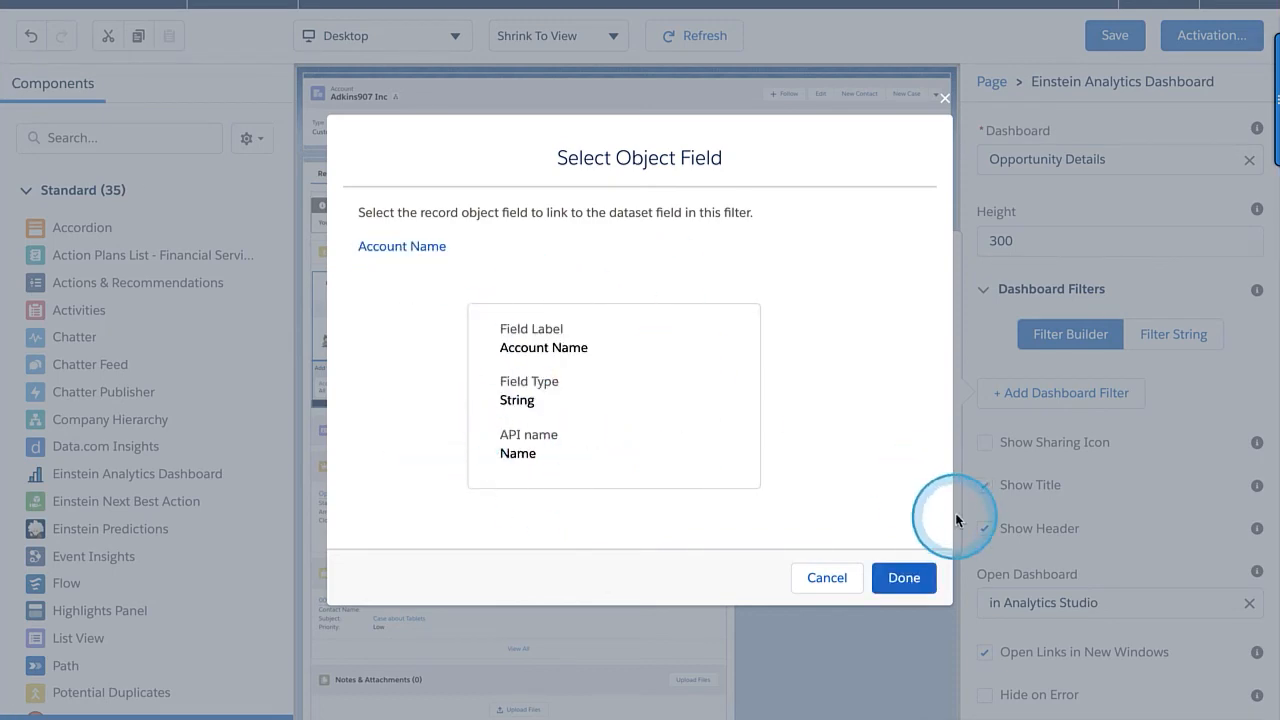
{"action": "left_click", "coordinate": [905, 579]}
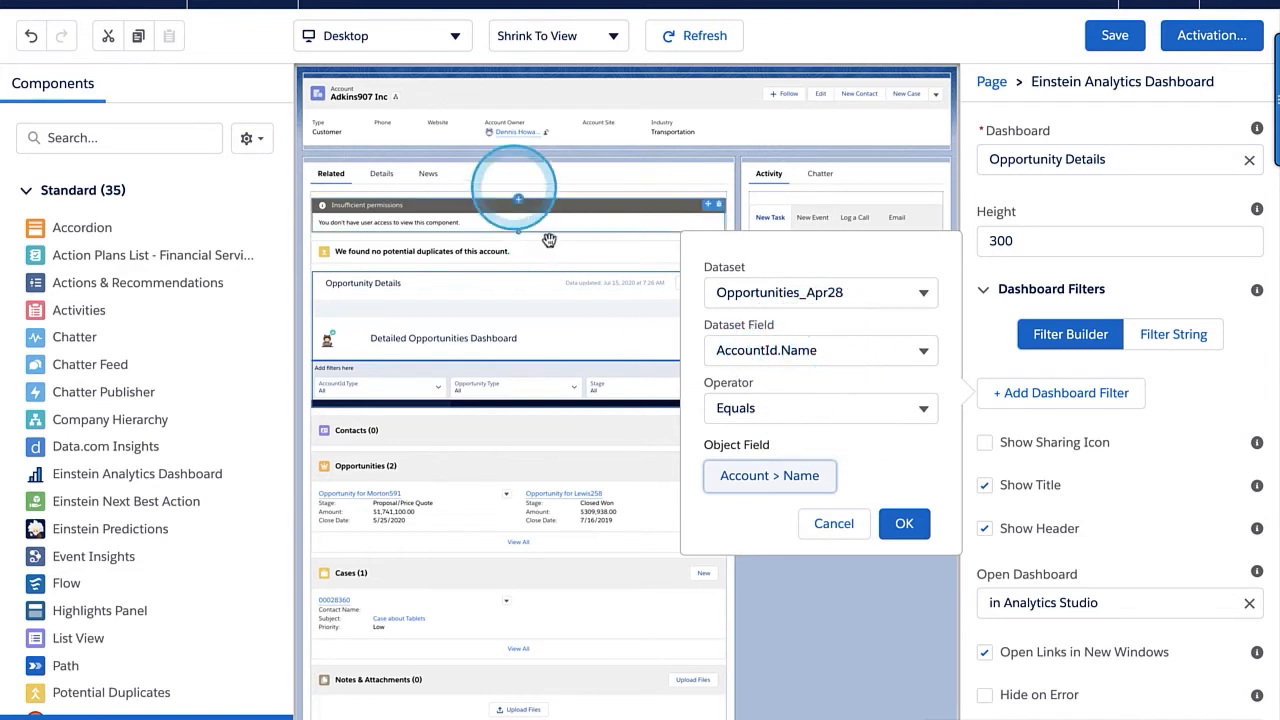
{"action": "left_click", "coordinate": [913, 531]}
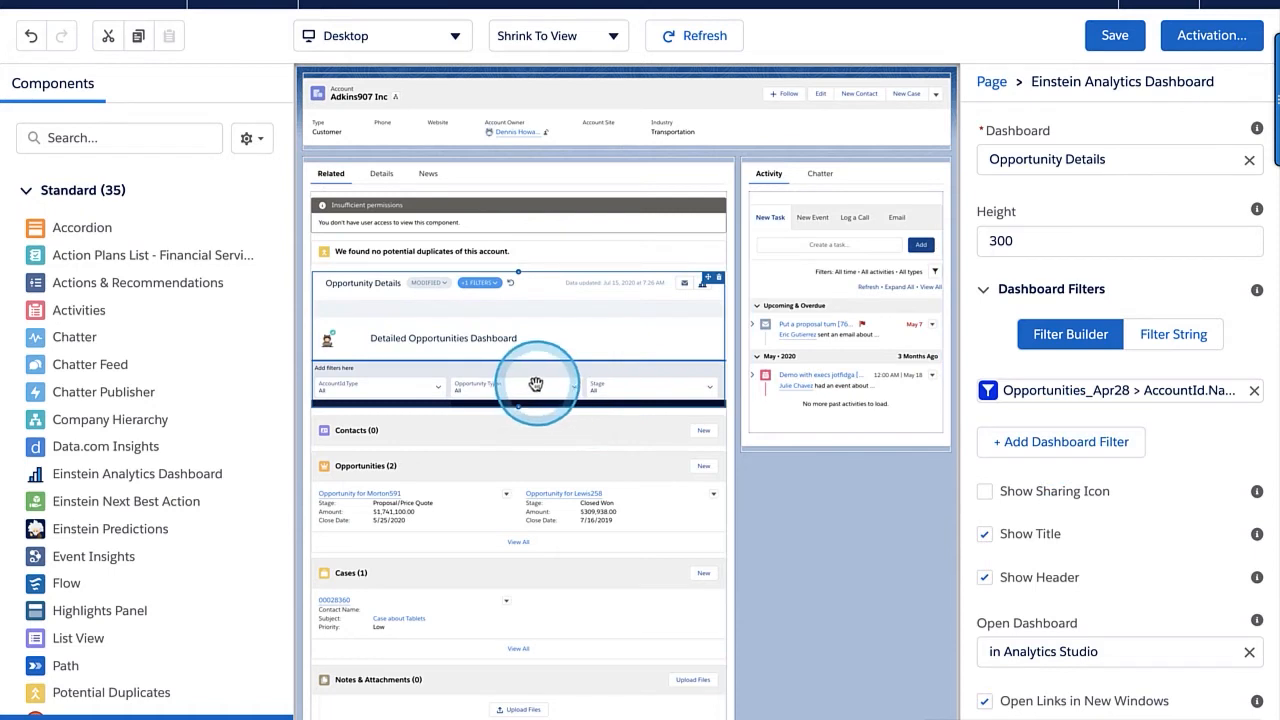
Add a second dashboard filter on dataset OppAcctOwner_july14 where AccountId.Name equals the record's Account Name field
{"action": "left_click", "coordinate": [1088, 457]}
{"action": "left_click", "coordinate": [880, 347]}
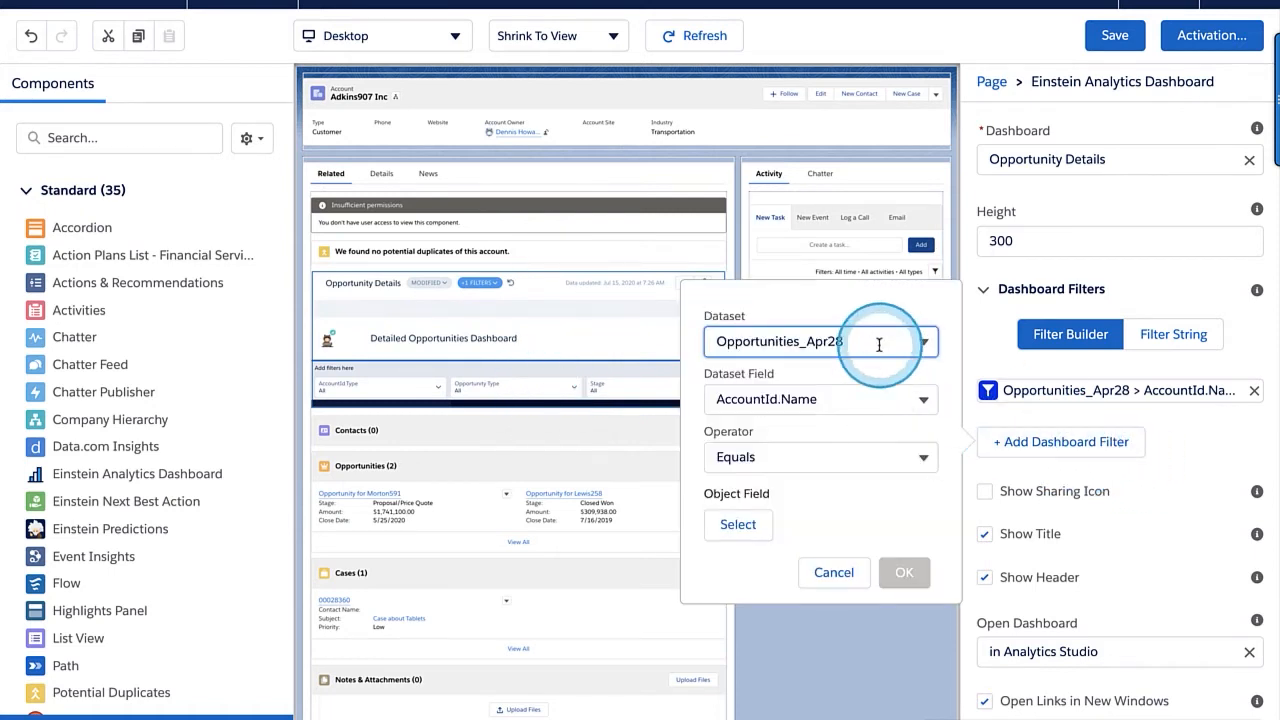
{"action": "left_click", "coordinate": [857, 412]}
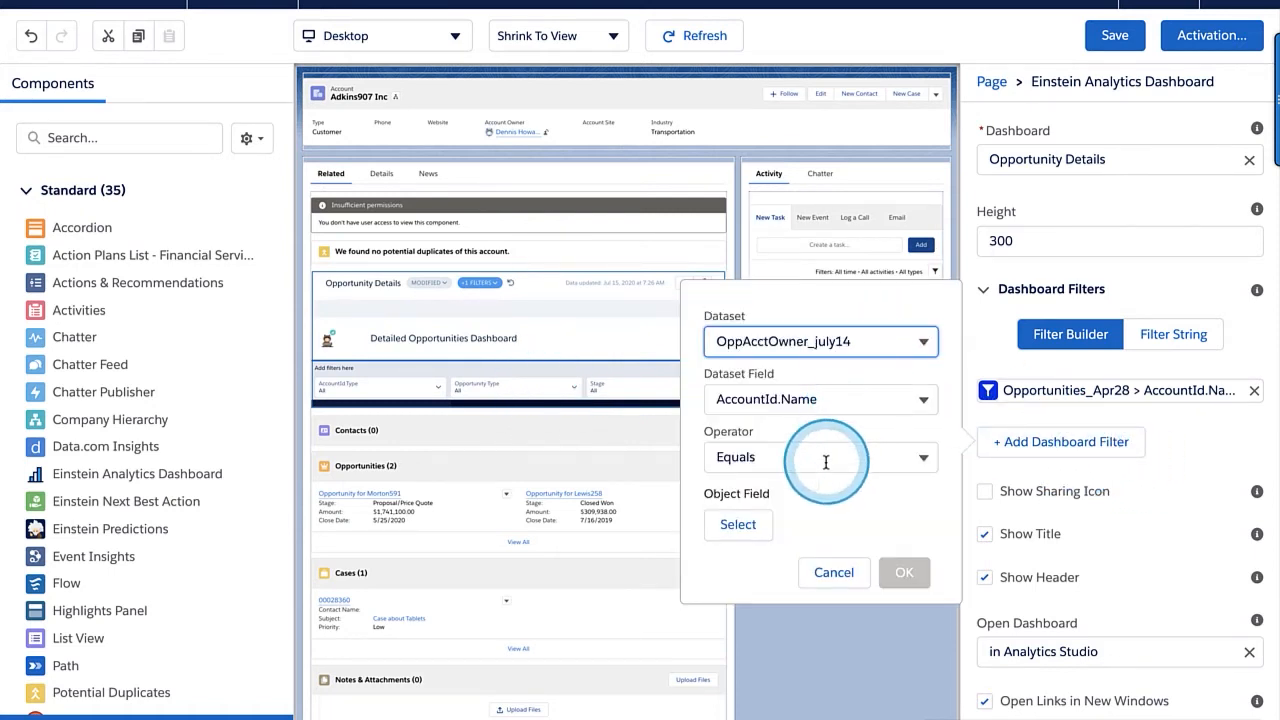
{"action": "left_click", "coordinate": [739, 530]}
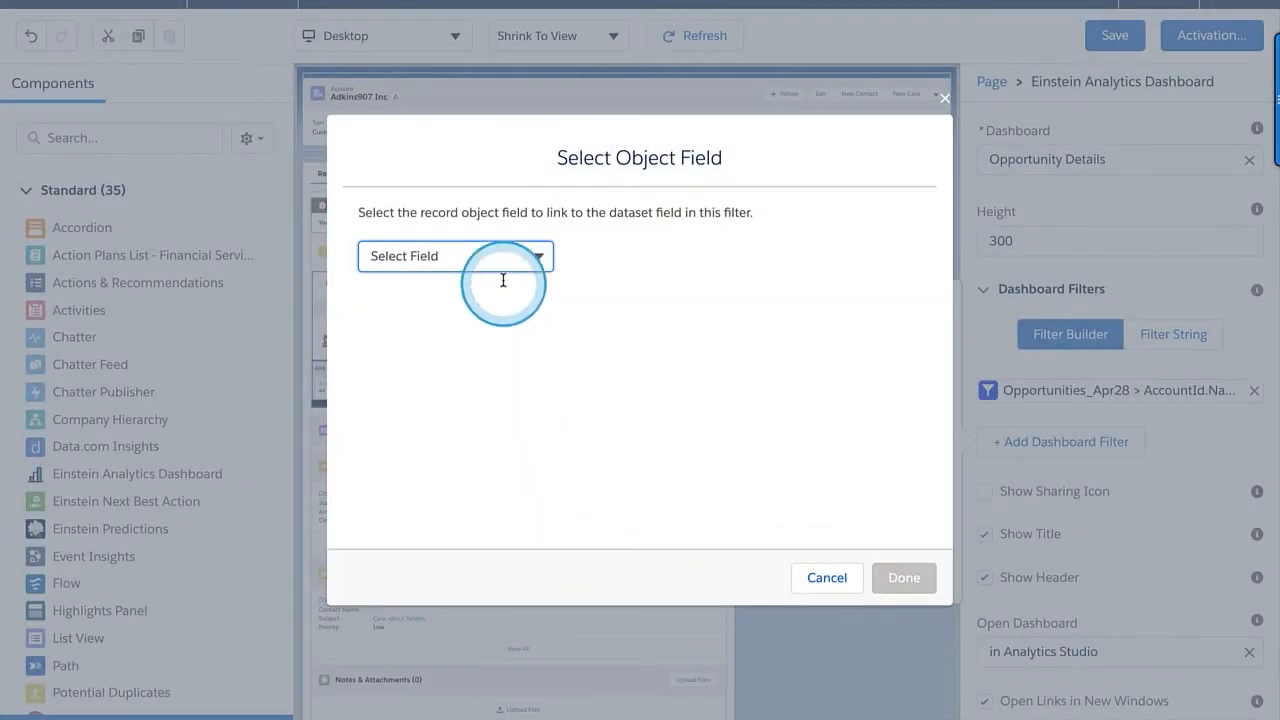
{"action": "left_click", "coordinate": [506, 258]}
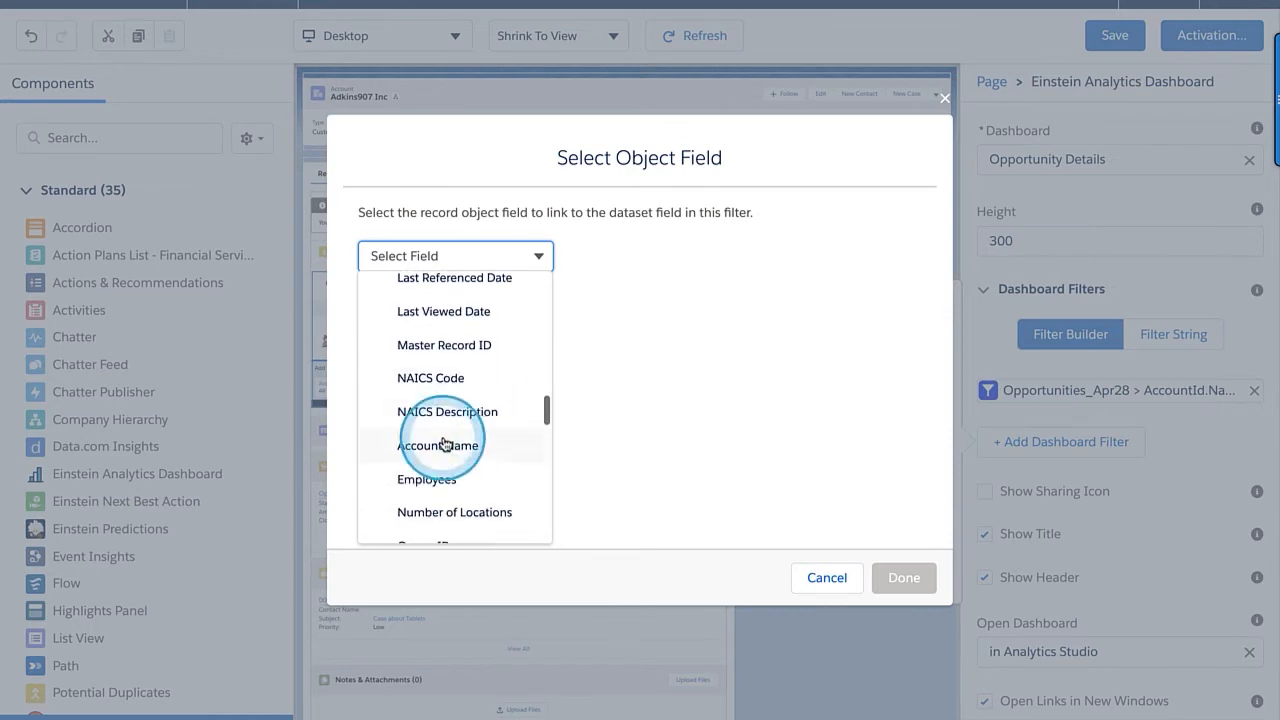
{"action": "left_click", "coordinate": [446, 443]}
{"action": "left_click", "coordinate": [905, 580]}
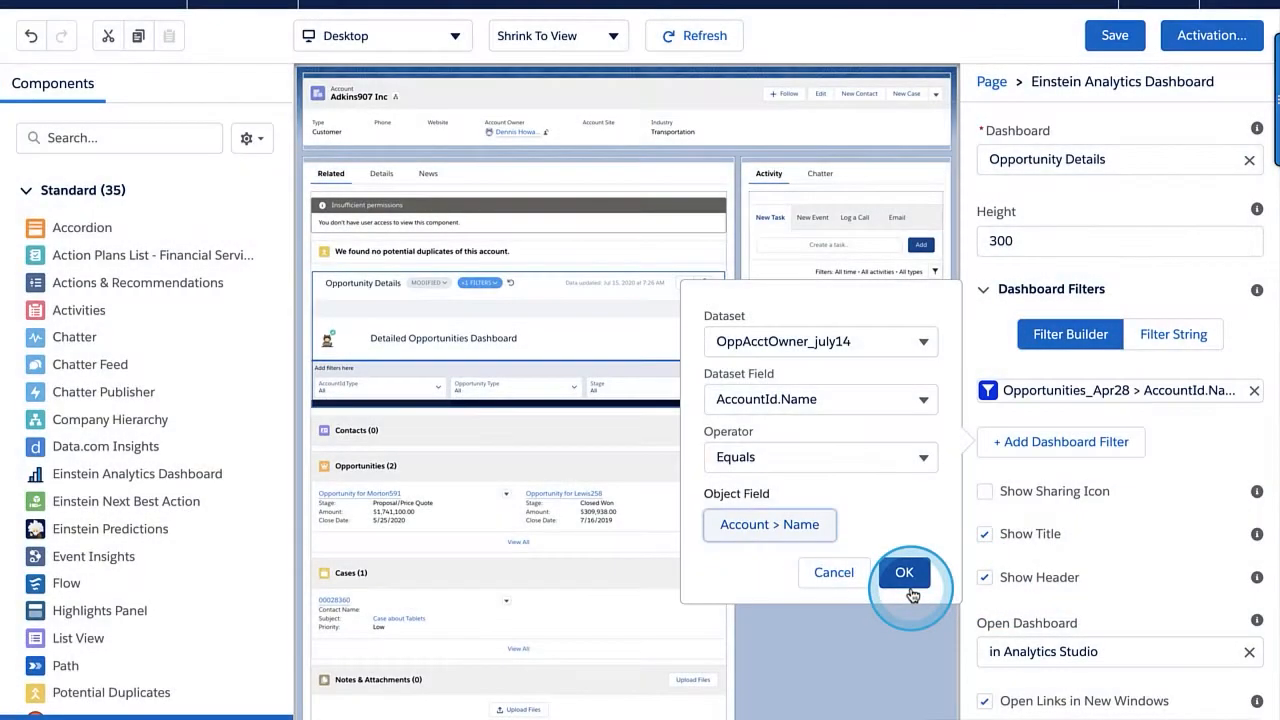
{"action": "left_click", "coordinate": [905, 571]}
Add a third dashboard filter, again on Opportunities_Apr28, linking AccountId.Name to Account Name with the Equals operator
{"action": "left_click", "coordinate": [1066, 468]}
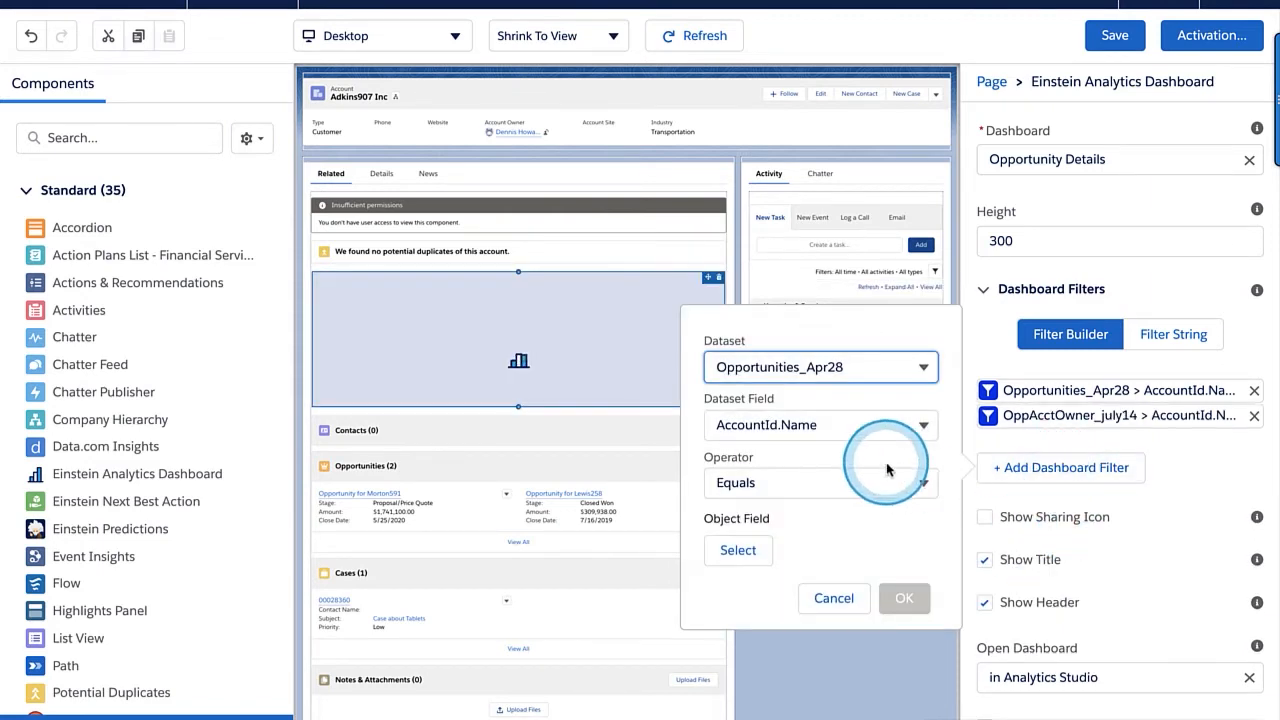
{"action": "left_click", "coordinate": [748, 550]}
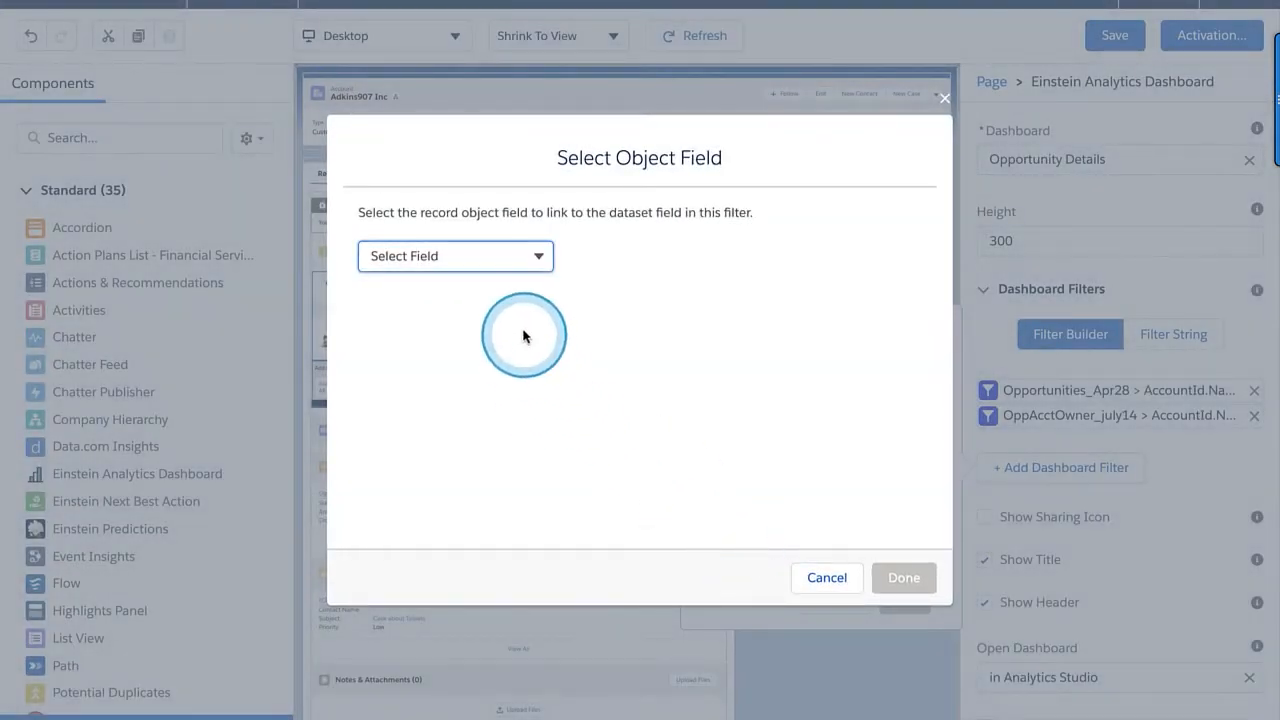
{"action": "left_click", "coordinate": [526, 253]}
{"action": "scroll", "coordinate": [482, 456], "scroll_direction": "down", "scroll_amount": 5}
{"action": "scroll", "coordinate": [482, 457], "scroll_direction": "down", "scroll_amount": 5}
{"action": "scroll", "coordinate": [483, 457], "scroll_direction": "down", "scroll_amount": 2}
{"action": "left_click", "coordinate": [478, 430]}
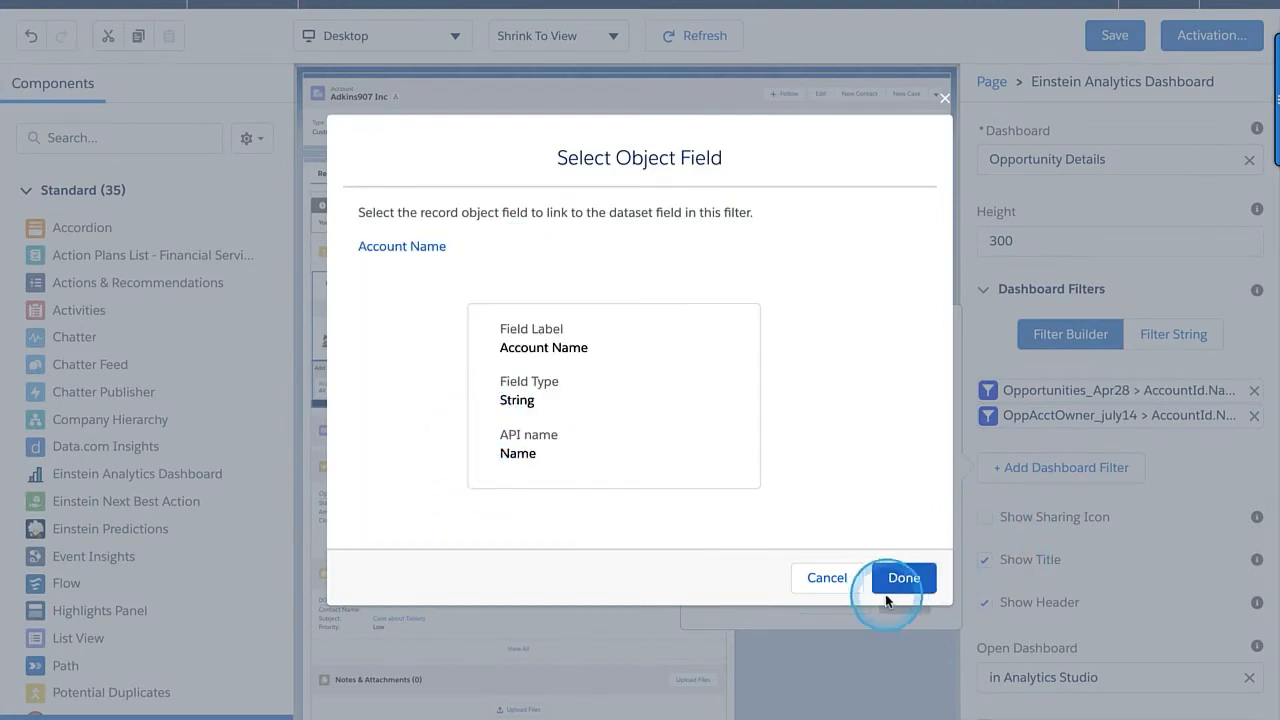
{"action": "left_click", "coordinate": [886, 598]}
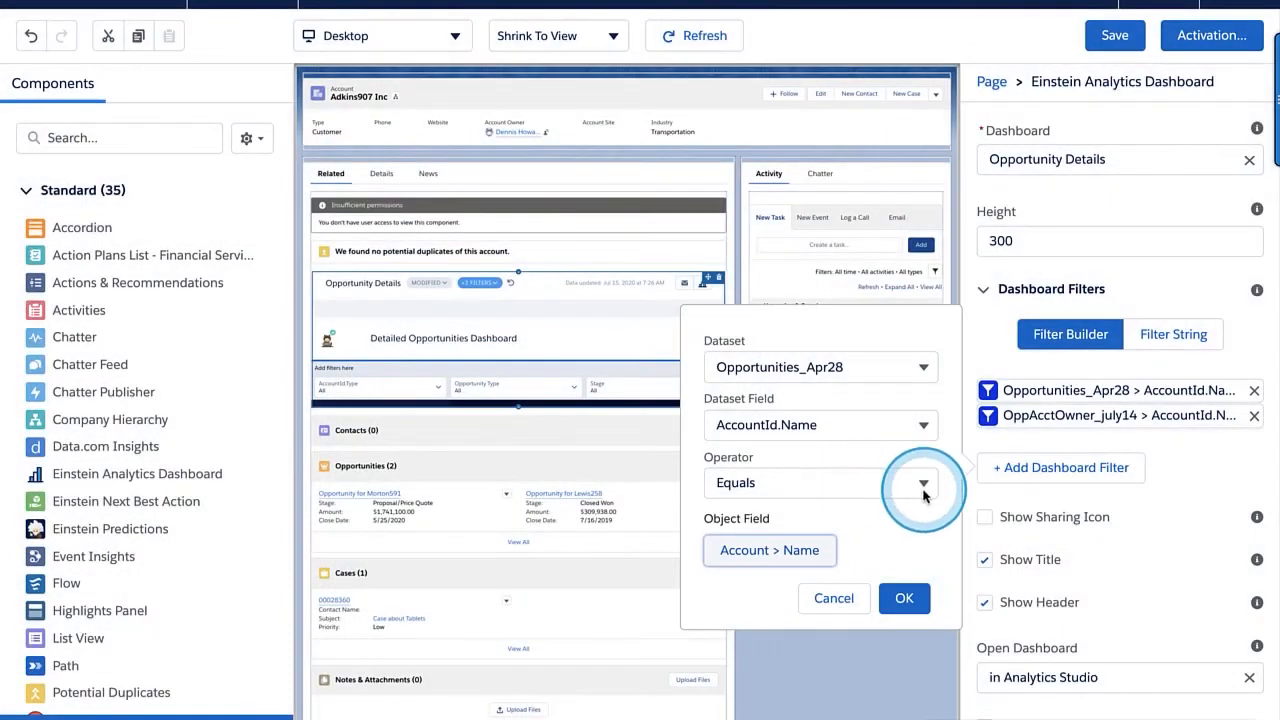
{"action": "left_click", "coordinate": [922, 485]}
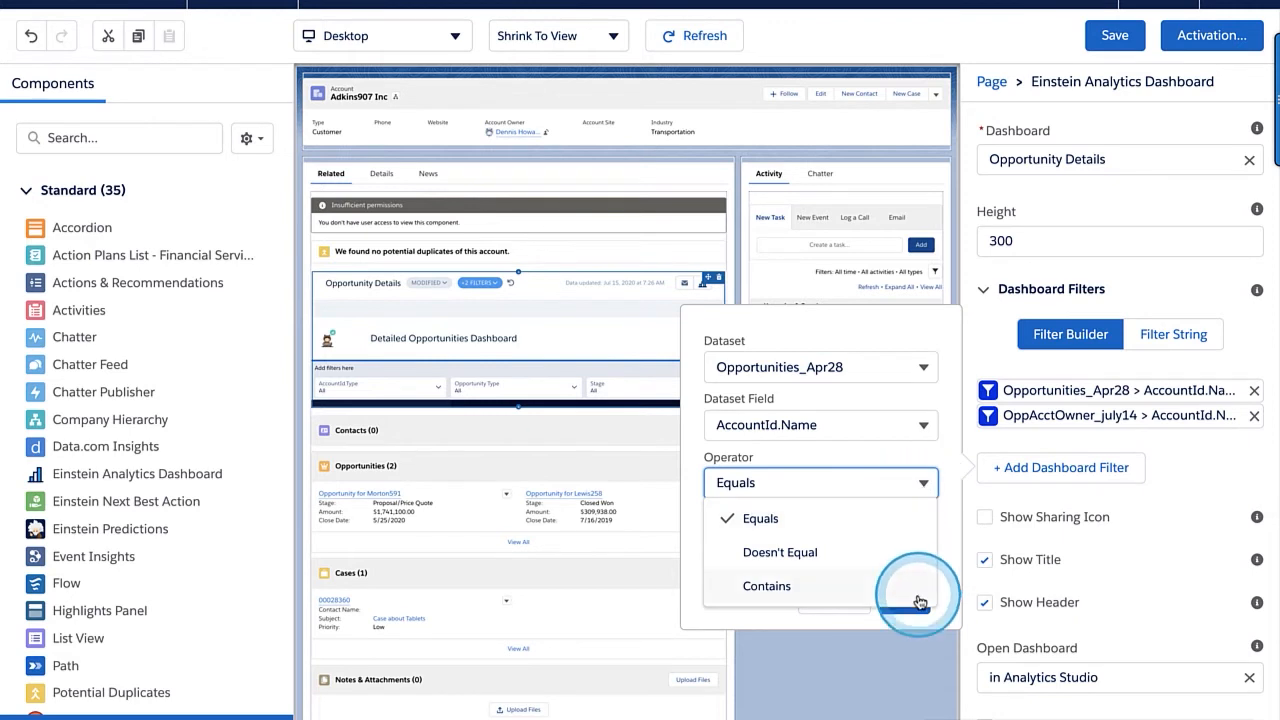
{"action": "scroll", "coordinate": [873, 560], "scroll_direction": "down", "scroll_amount": 1}
{"action": "left_click", "coordinate": [884, 545]}
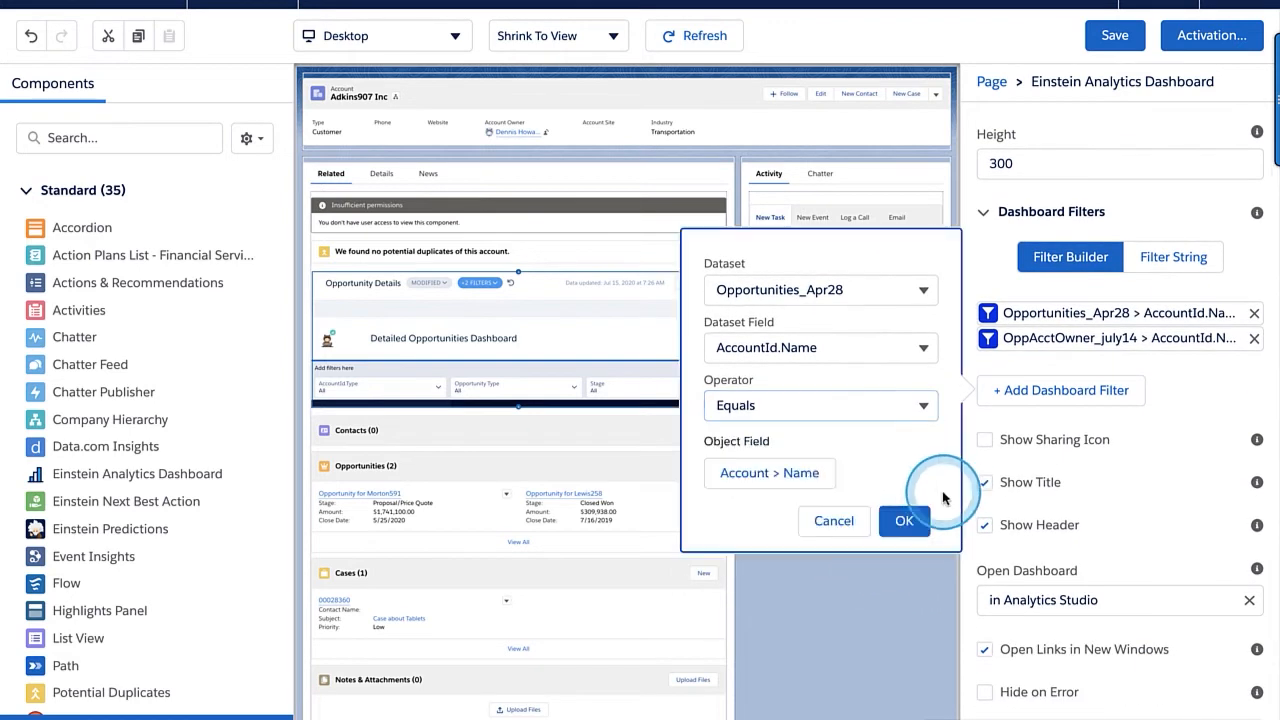
{"action": "left_click", "coordinate": [904, 521]}
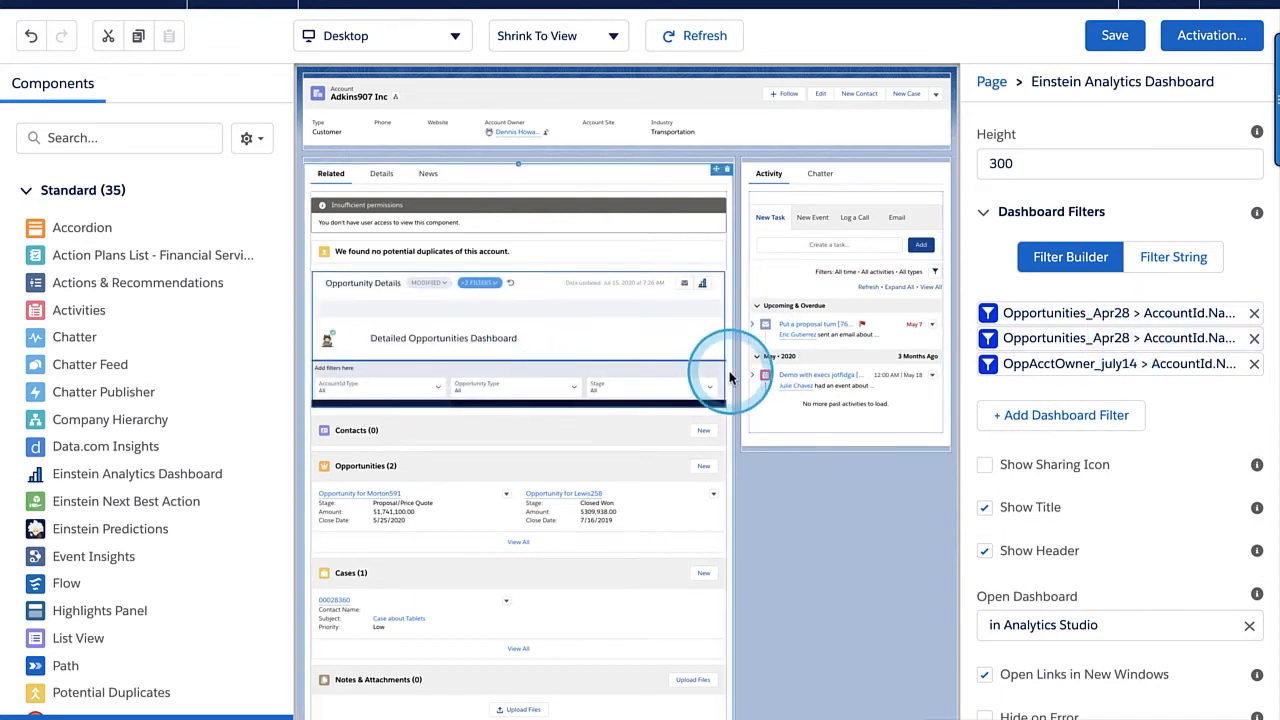
{"action": "left_click", "coordinate": [520, 352]}
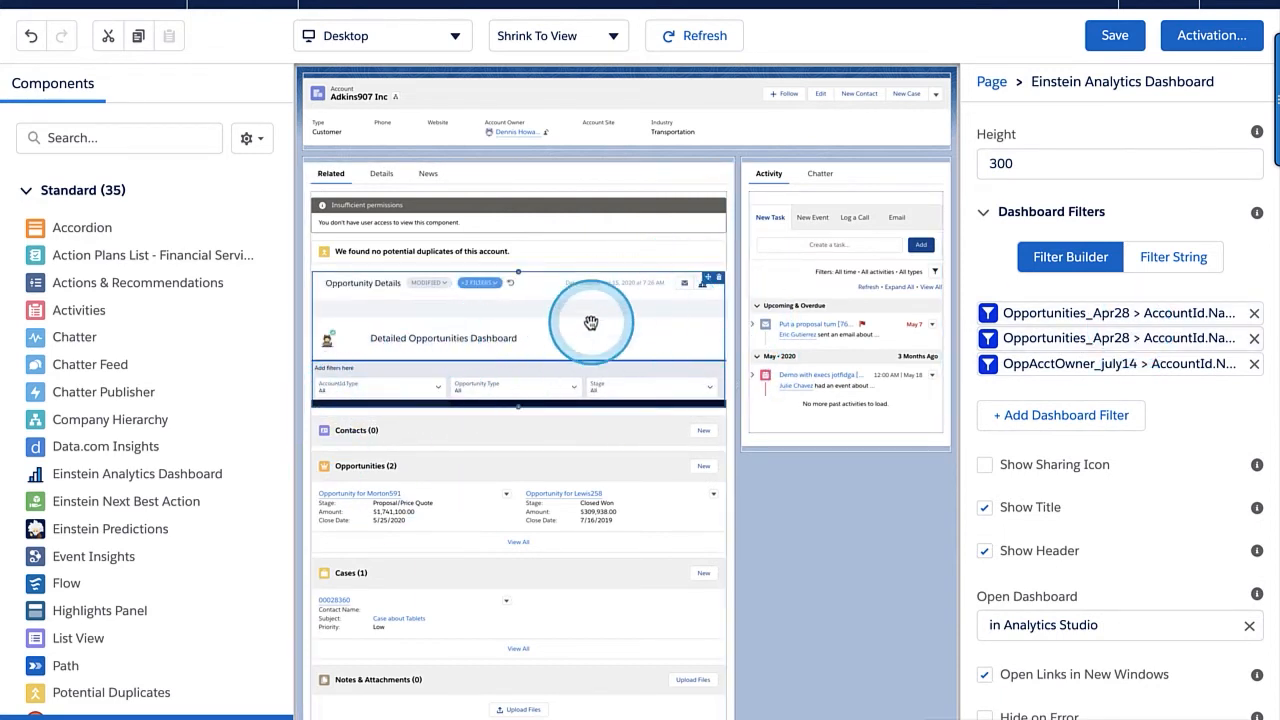
{"action": "left_click", "coordinate": [375, 141]}
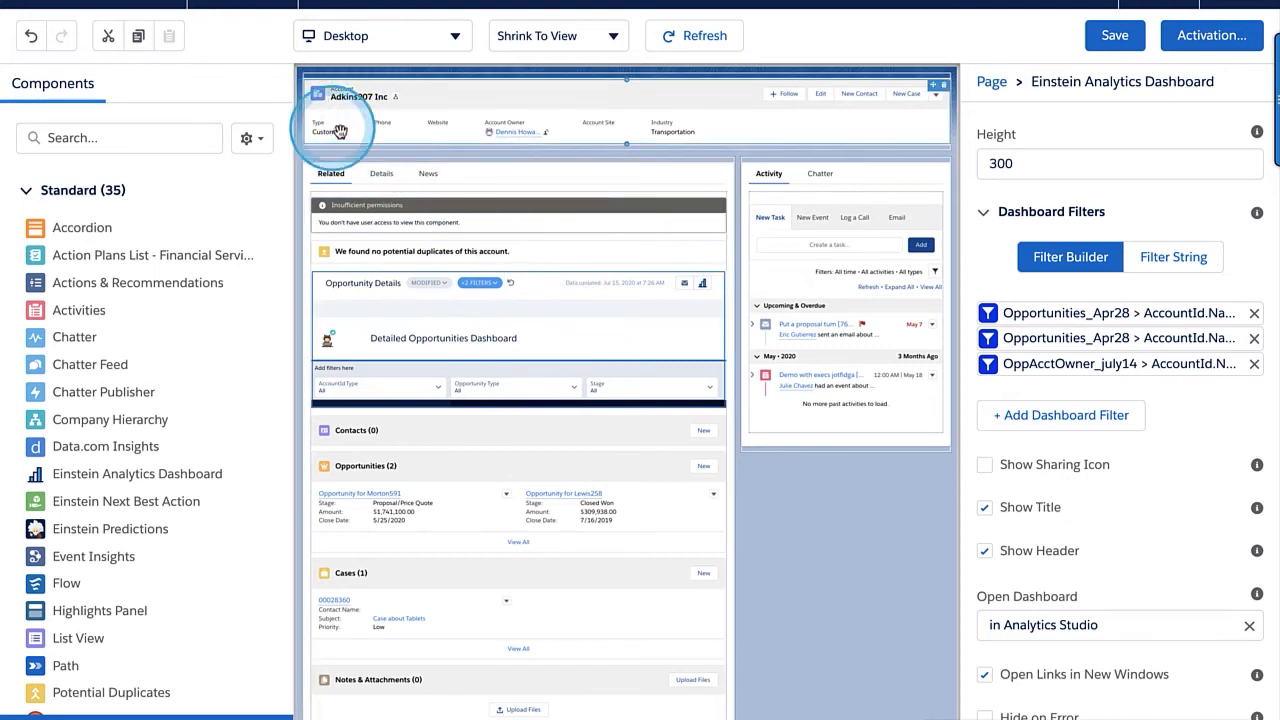
Review the embedded dashboard component's display settings and save the account record page
{"action": "left_click", "coordinate": [555, 275]}
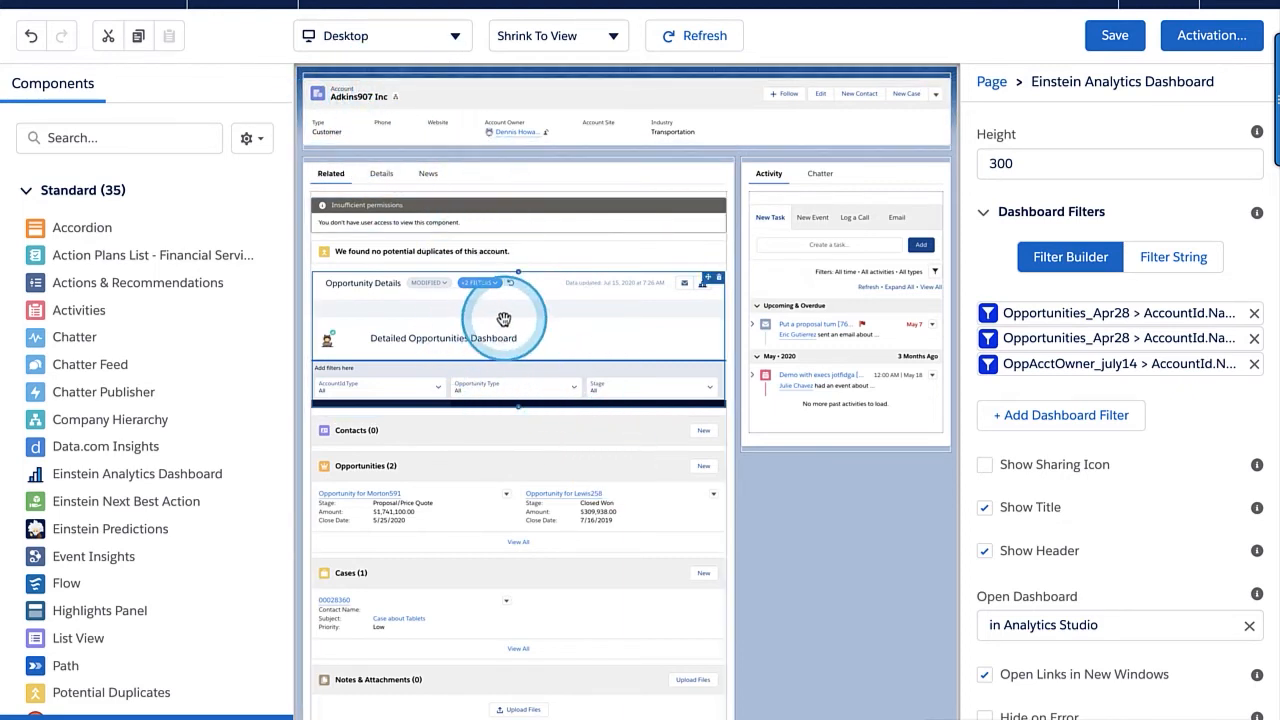
{"action": "left_click", "coordinate": [362, 100]}
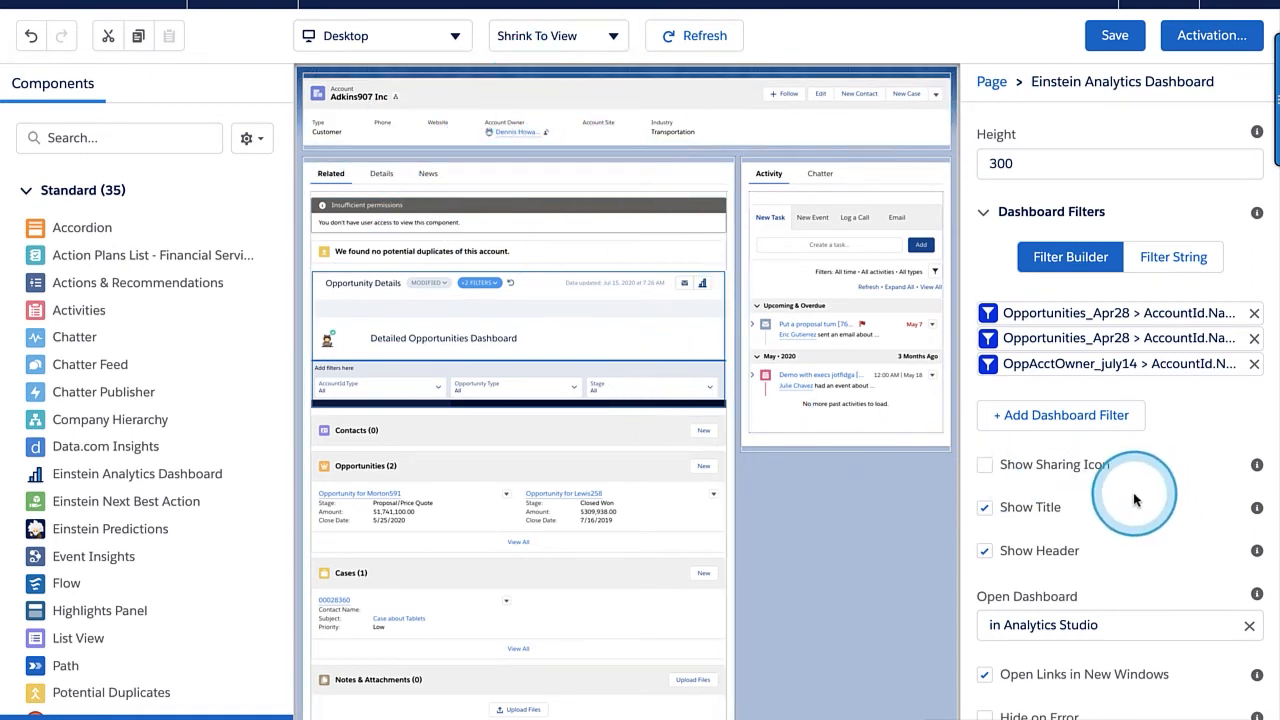
{"action": "scroll", "coordinate": [1150, 450], "scroll_direction": "up", "scroll_amount": 1}
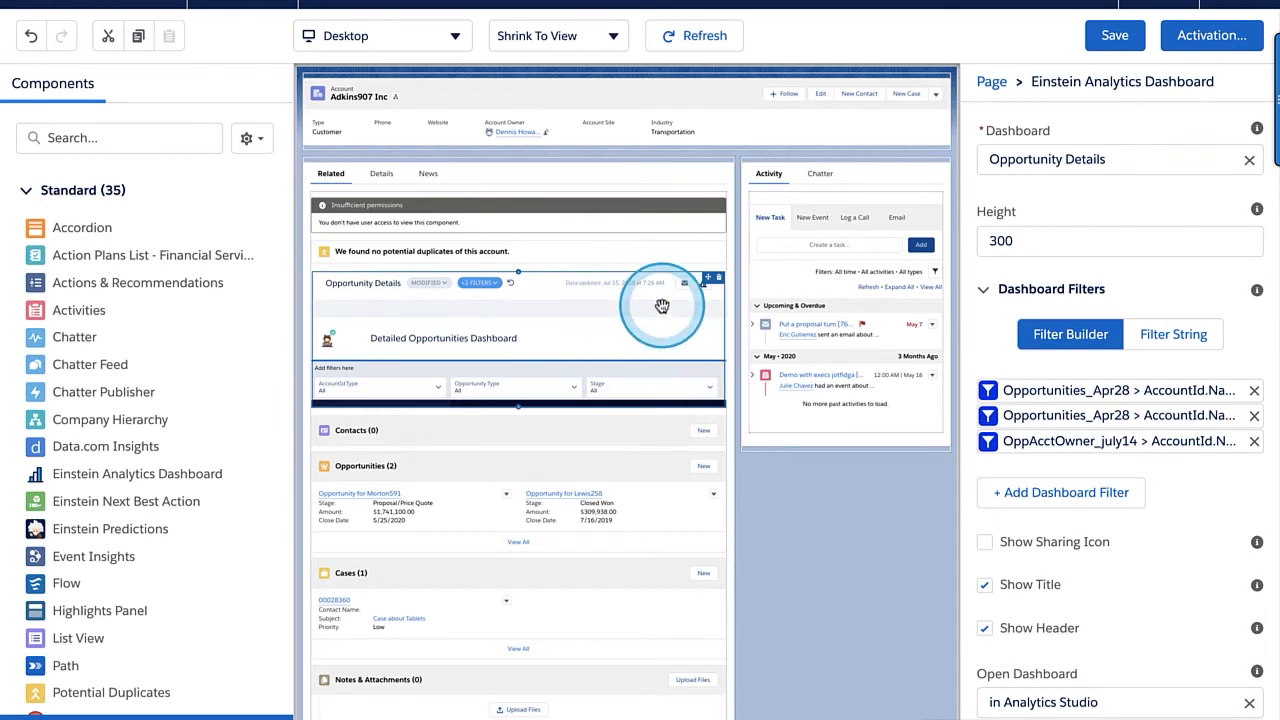
{"action": "scroll", "coordinate": [1040, 537], "scroll_direction": "down", "scroll_amount": 2}
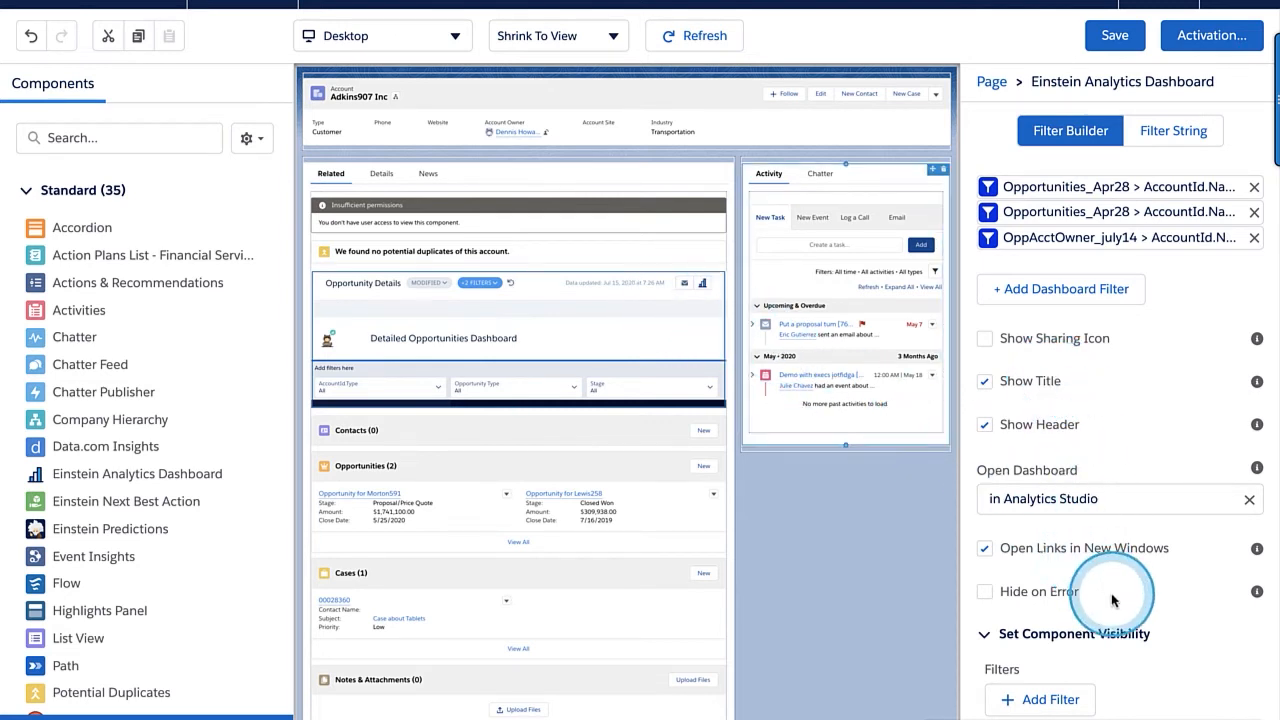
{"action": "left_click", "coordinate": [1114, 38]}
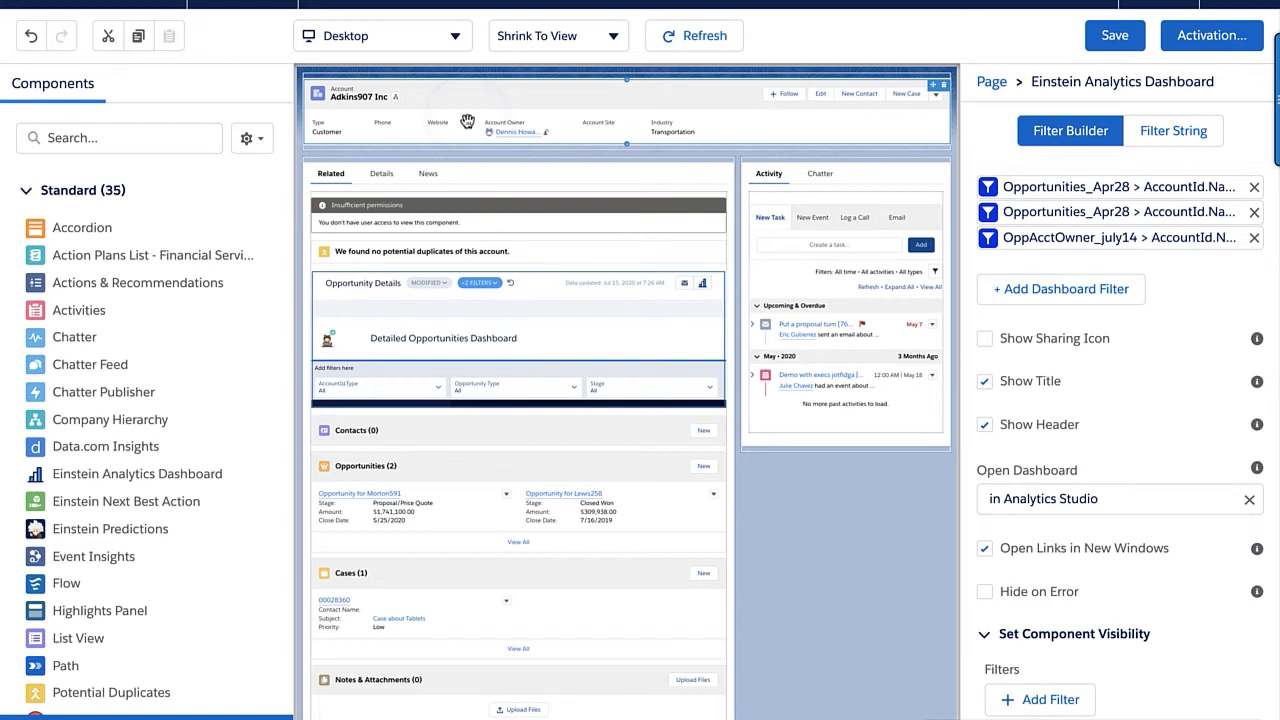
Preview the account record page in the Phone form factor and look over its account fields and sections
{"action": "left_click", "coordinate": [452, 45]}
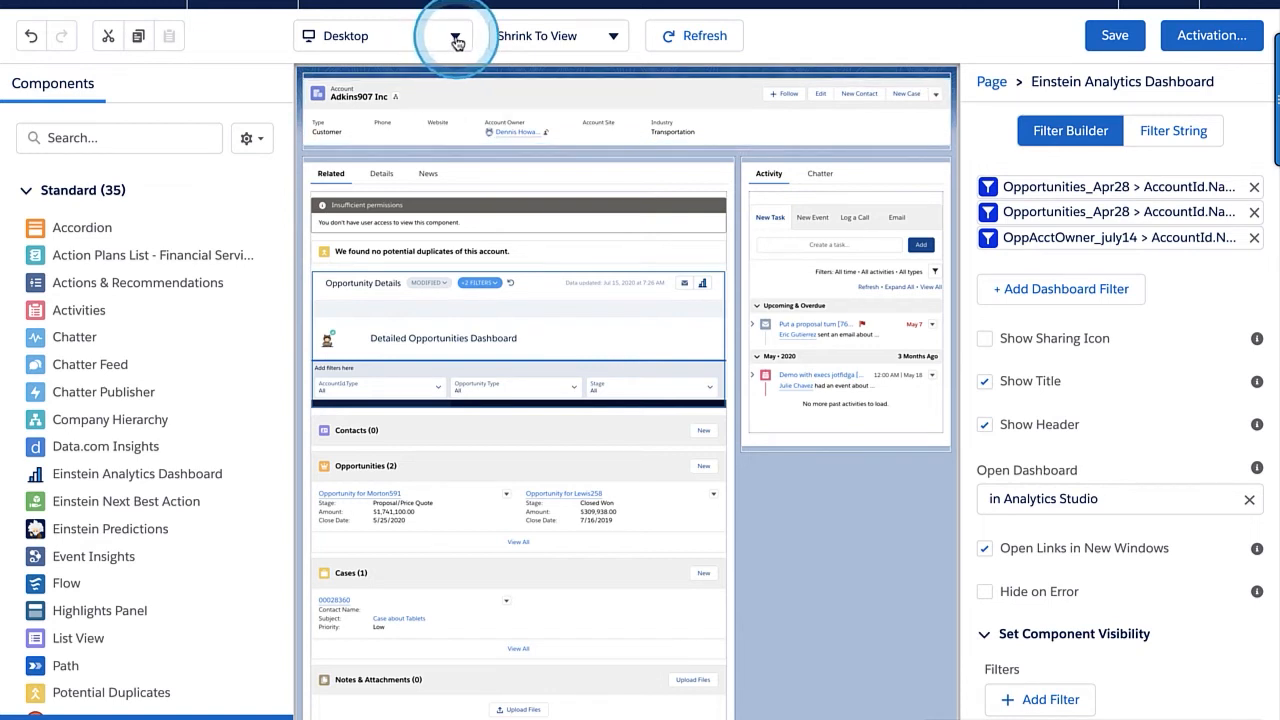
{"action": "left_click", "coordinate": [400, 114]}
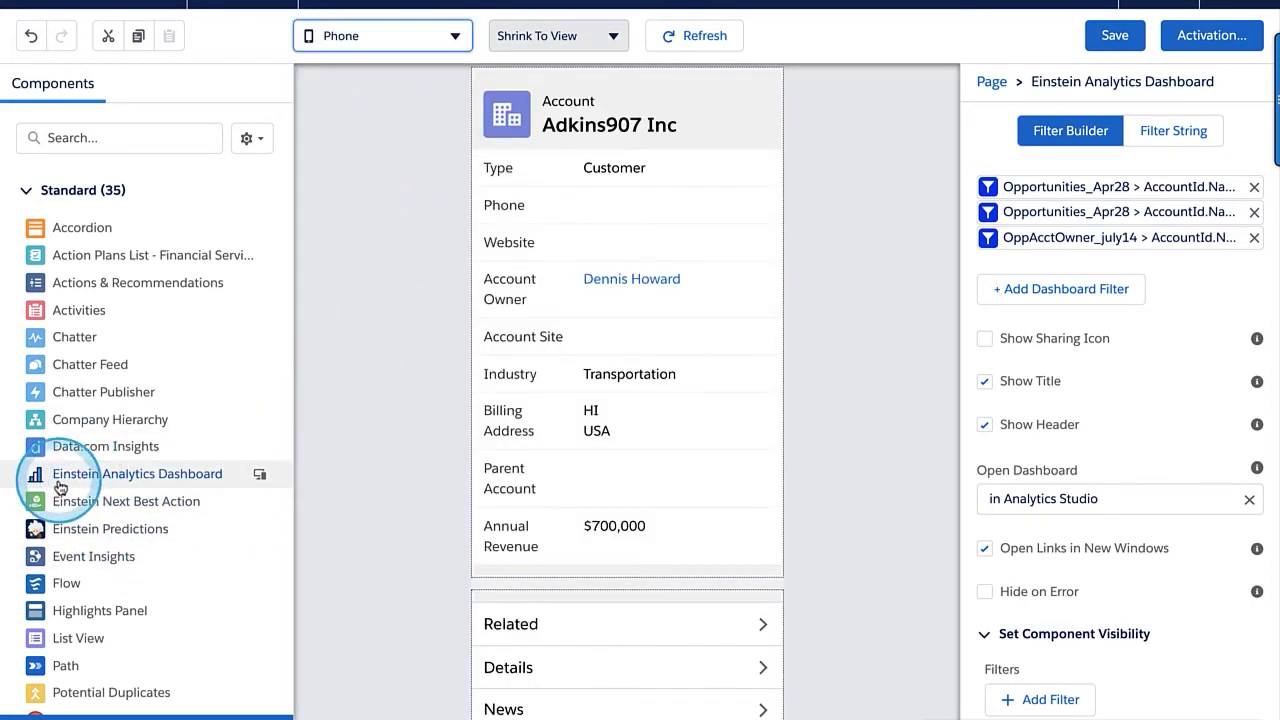
{"action": "scroll", "coordinate": [591, 591], "scroll_direction": "down", "scroll_amount": 2}
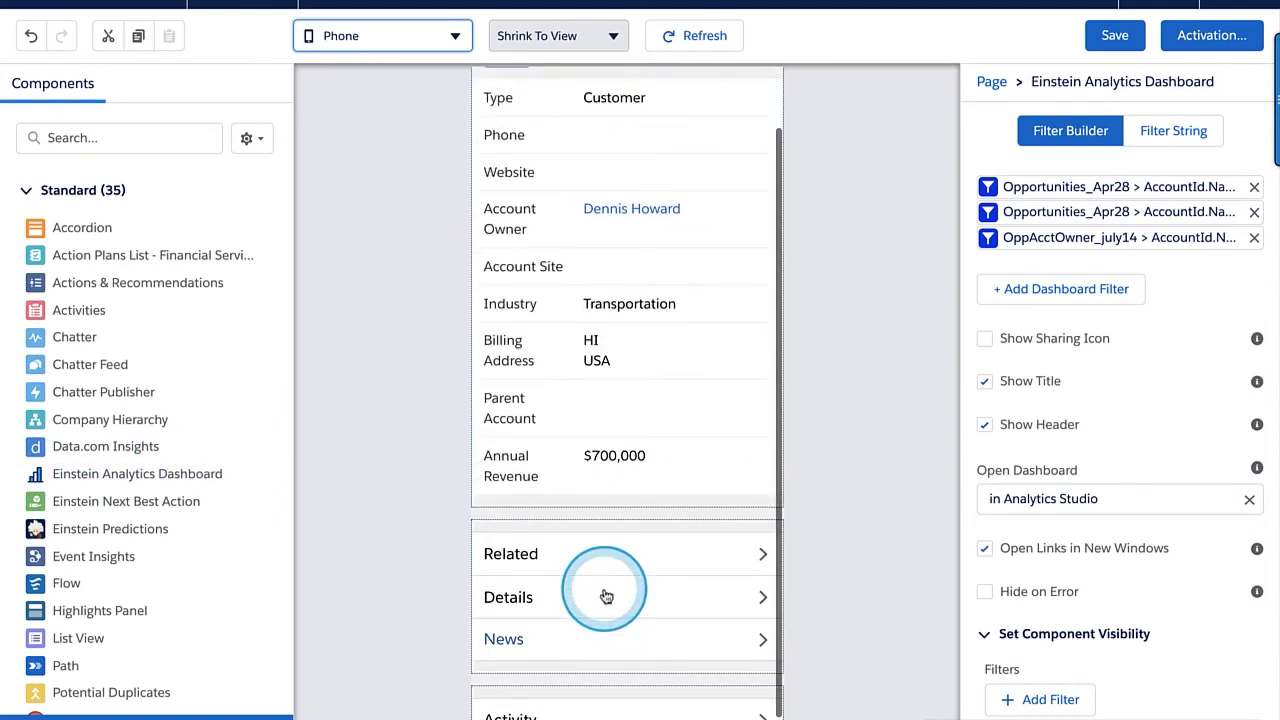
{"action": "scroll", "coordinate": [606, 594], "scroll_direction": "up", "scroll_amount": 2}
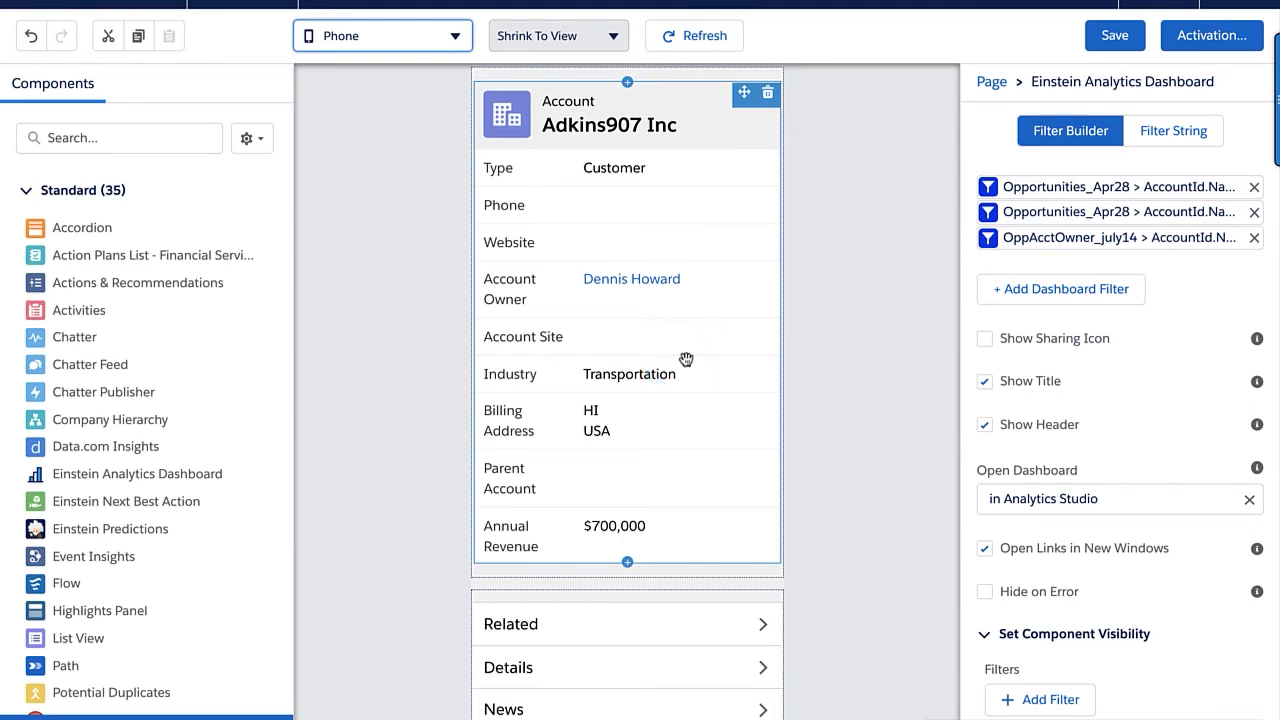
{"action": "left_click", "coordinate": [624, 358]}
{"action": "left_click", "coordinate": [95, 478]}
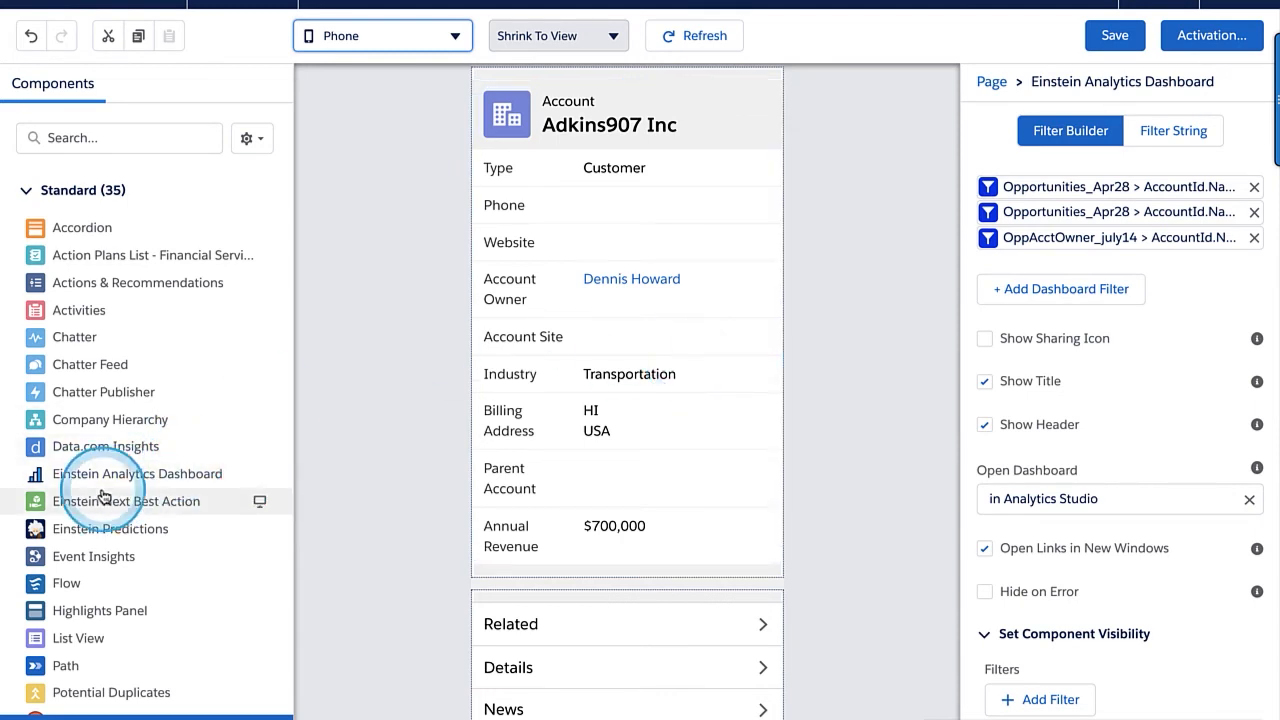
{"action": "left_click_drag", "start_coordinate": [95, 478], "coordinate": [544, 401]}
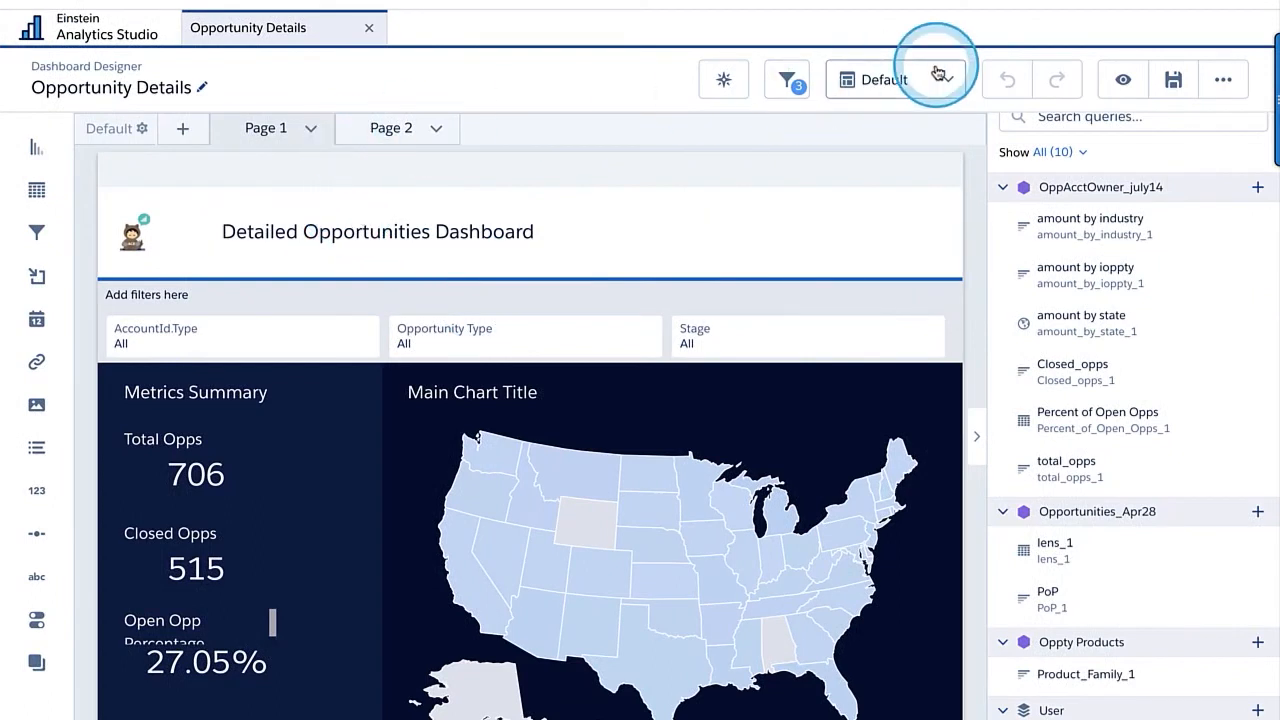
In Einstein Analytics Studio, compare the Default and Mobile layouts of the Opportunity Details dashboard, ending on Mobile
{"action": "left_click", "coordinate": [938, 75]}
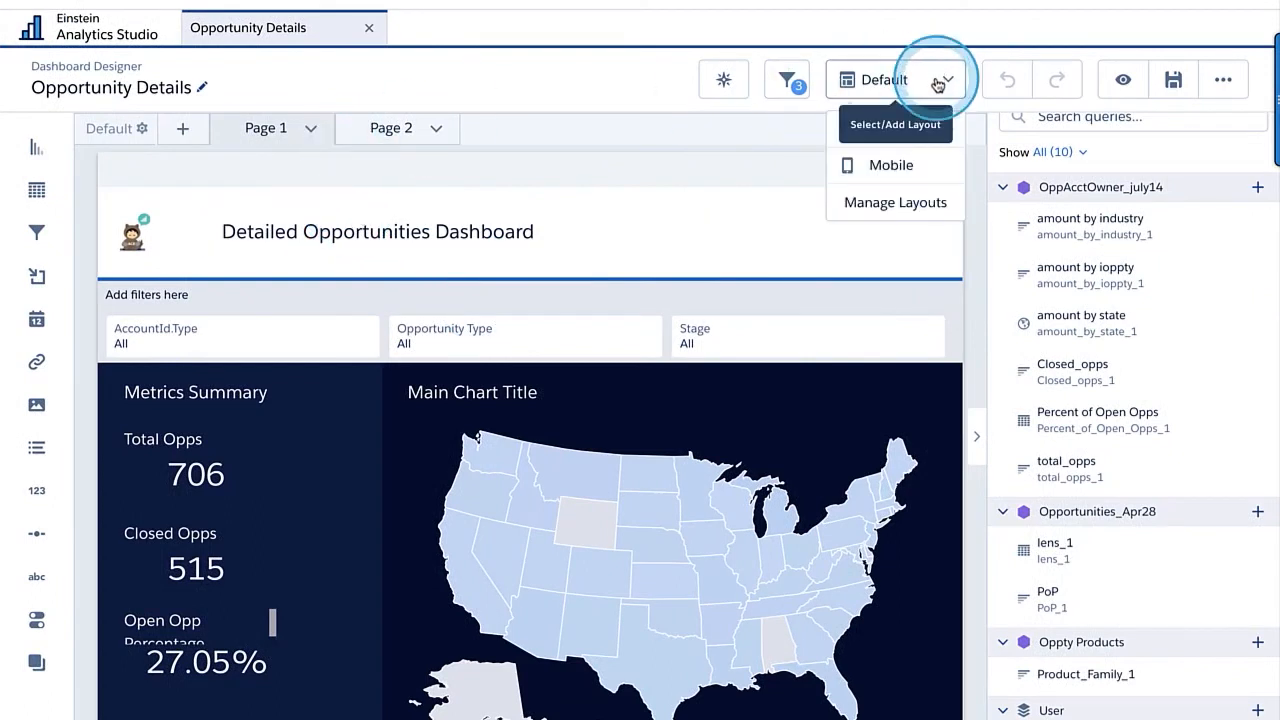
{"action": "left_click", "coordinate": [890, 167]}
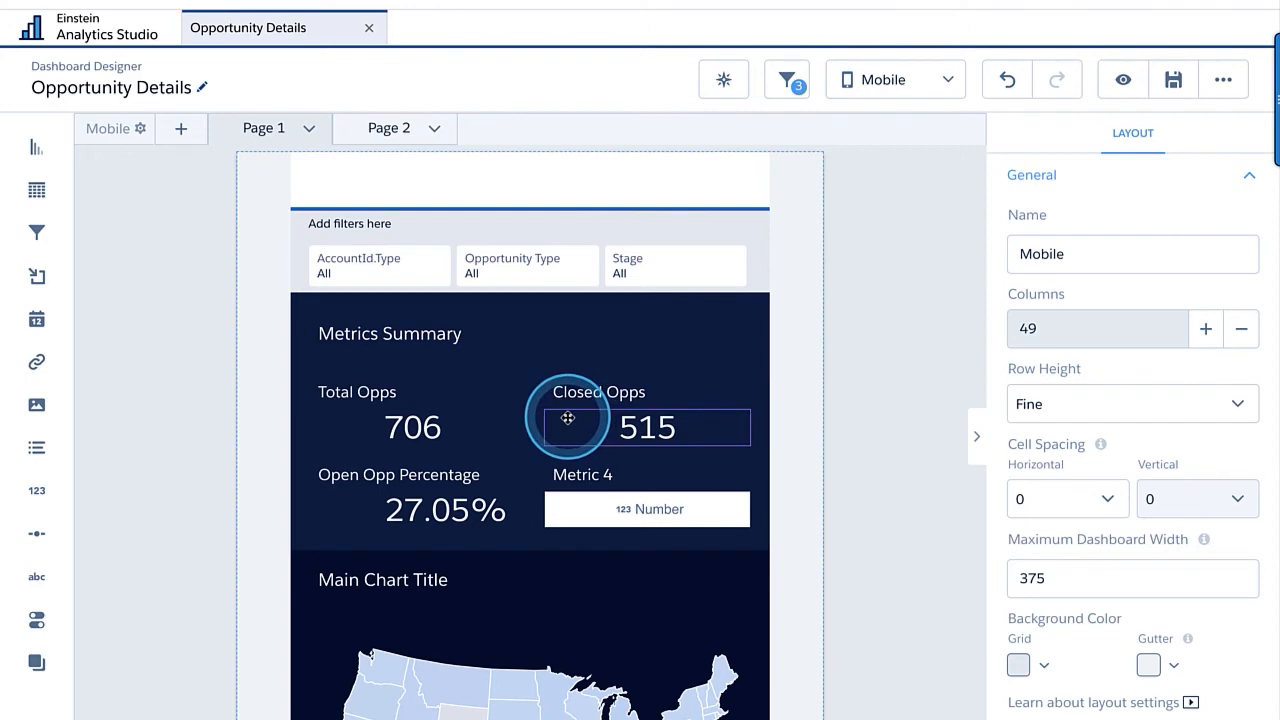
{"action": "left_click", "coordinate": [944, 78]}
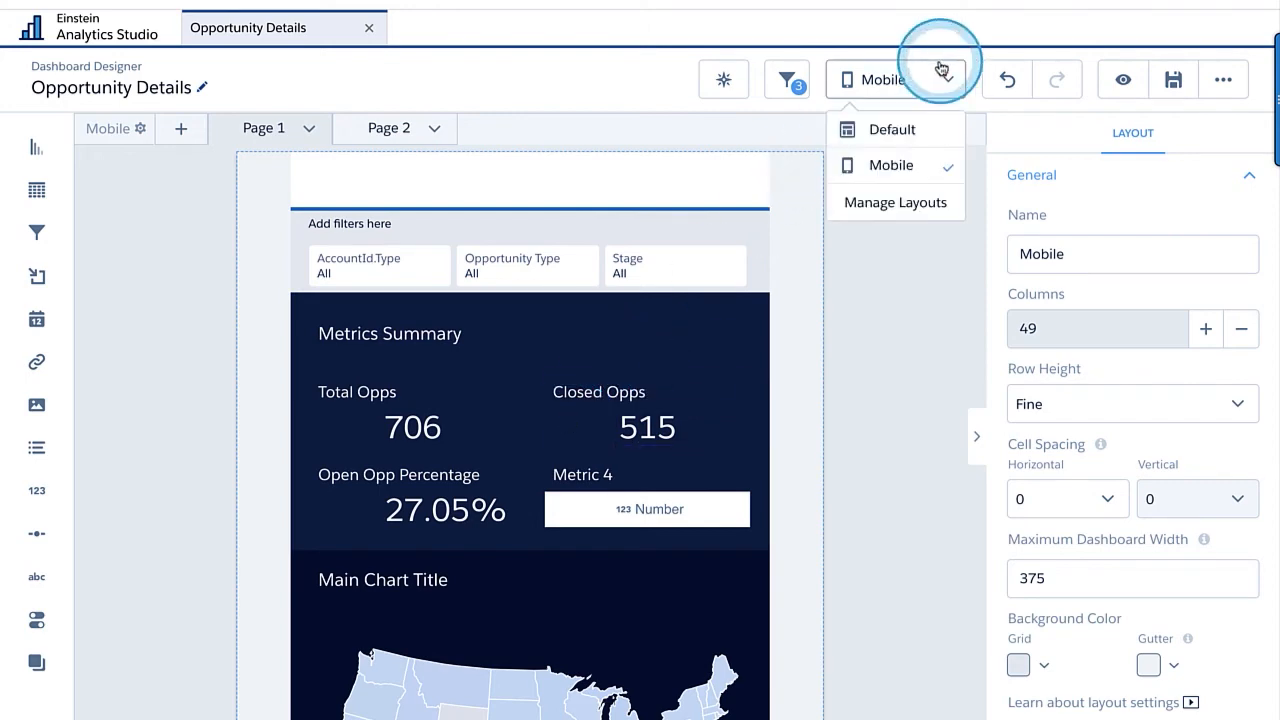
{"action": "left_click", "coordinate": [866, 130]}
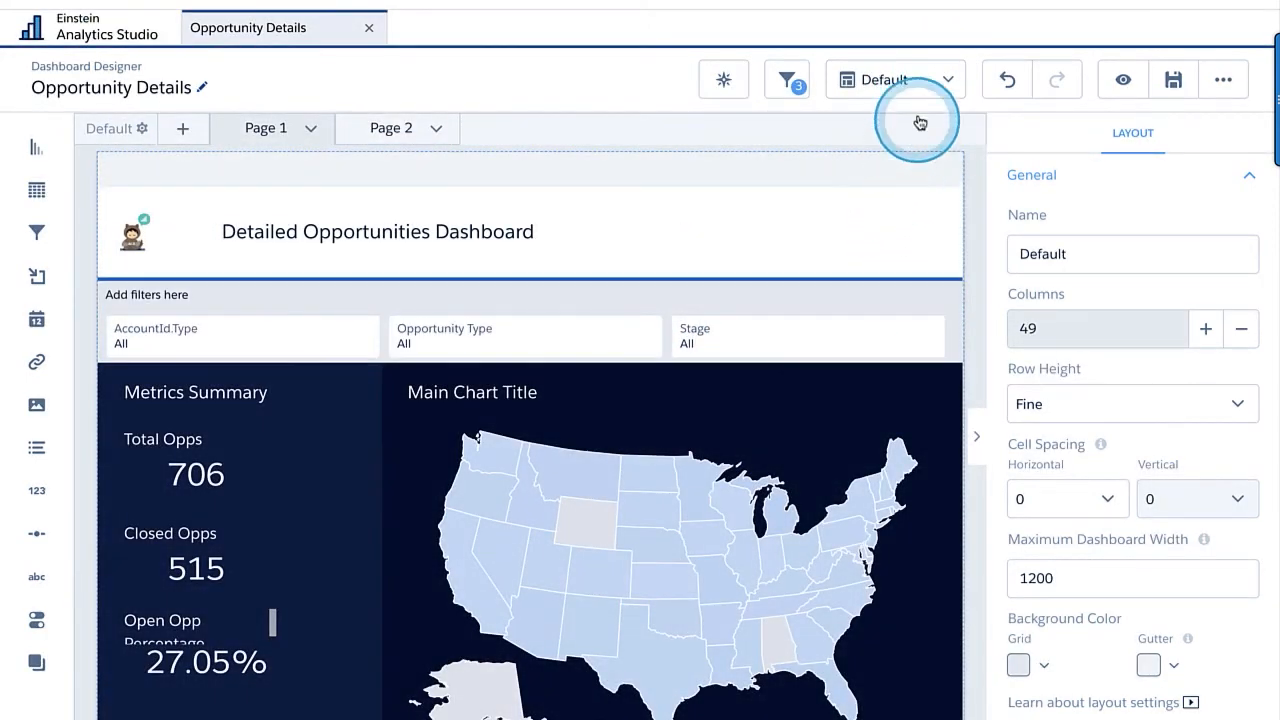
{"action": "left_click", "coordinate": [935, 84]}
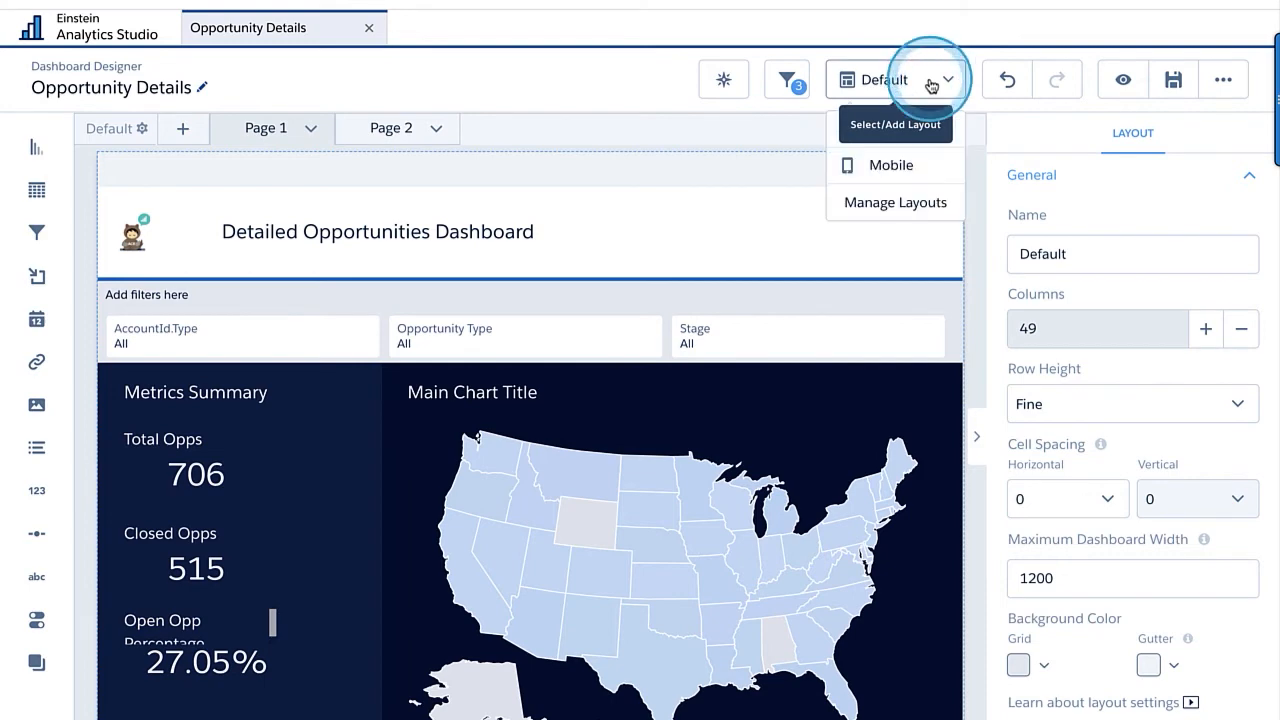
{"action": "left_click", "coordinate": [889, 167]}
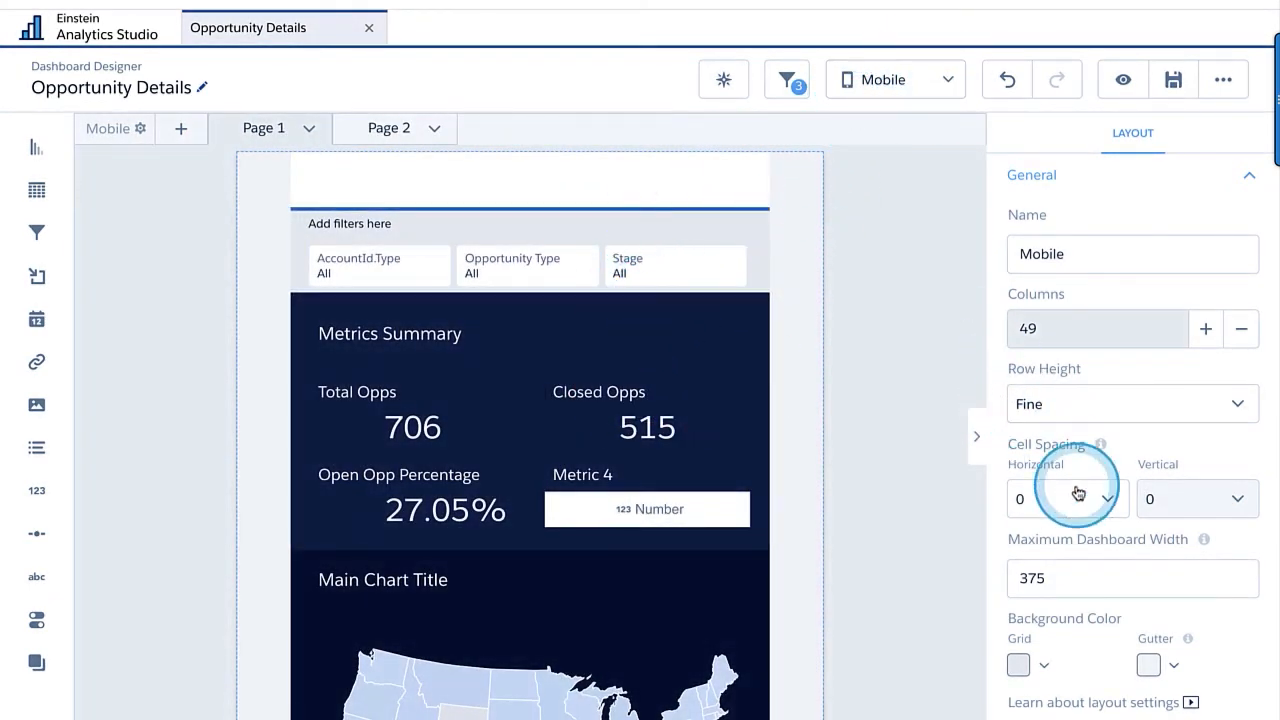
Expand the Mobile layout's Device settings and view the available Platform options
{"action": "scroll", "coordinate": [1078, 493], "scroll_direction": "down", "scroll_amount": 3}
{"action": "left_click", "coordinate": [1114, 590]}
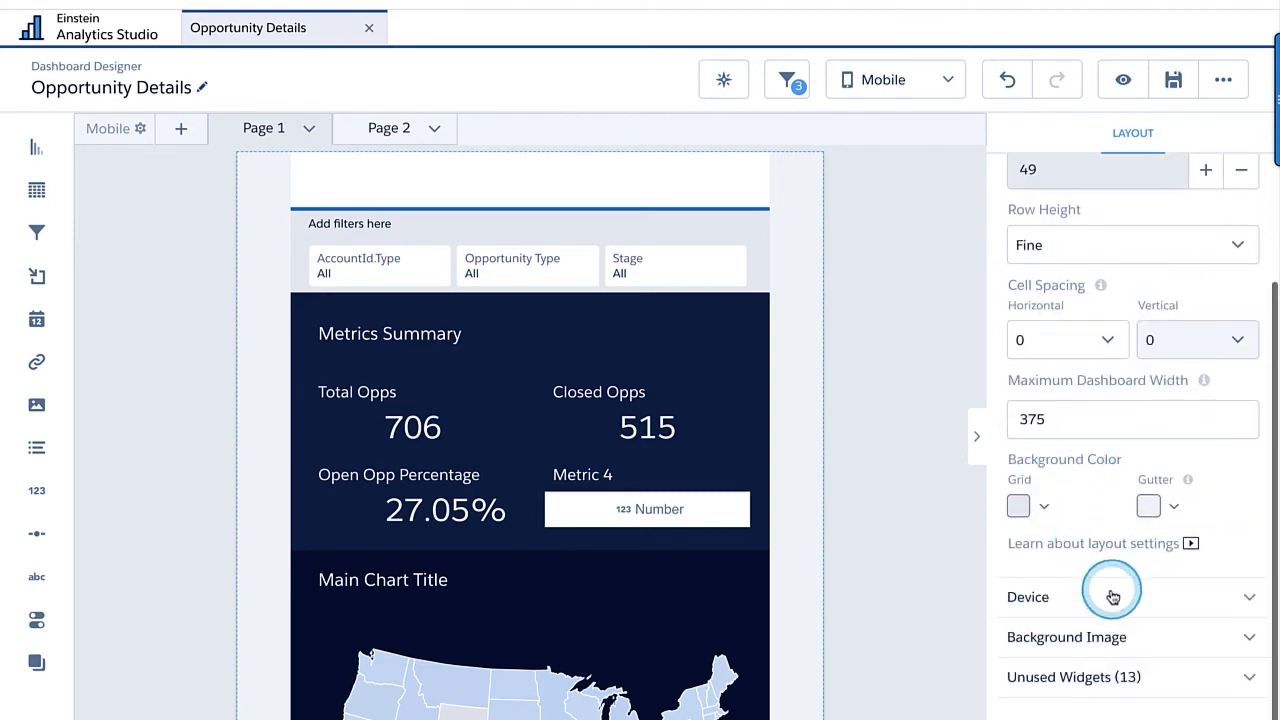
{"action": "scroll", "coordinate": [1123, 655], "scroll_direction": "down", "scroll_amount": 5}
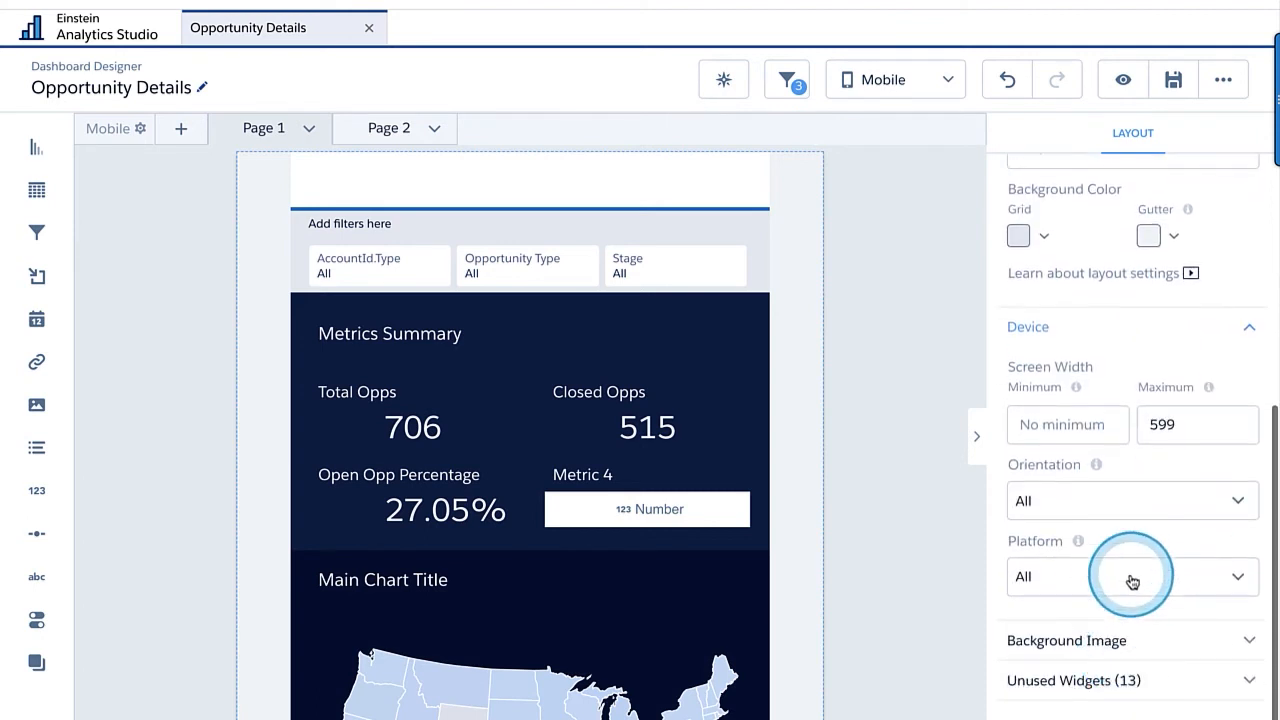
{"action": "left_click", "coordinate": [1120, 586]}
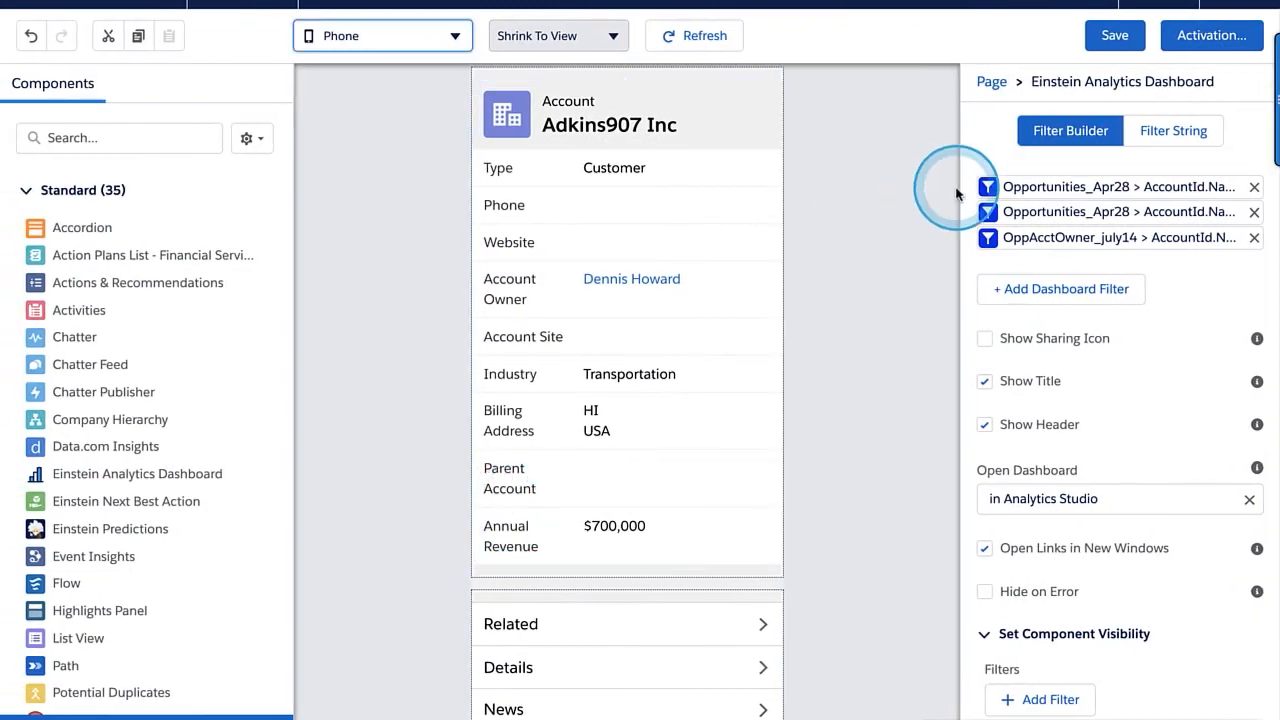
Leave the page editor for the account record page and look through the embedded Opportunity Details dashboard
{"action": "left_click", "coordinate": [1150, 5]}
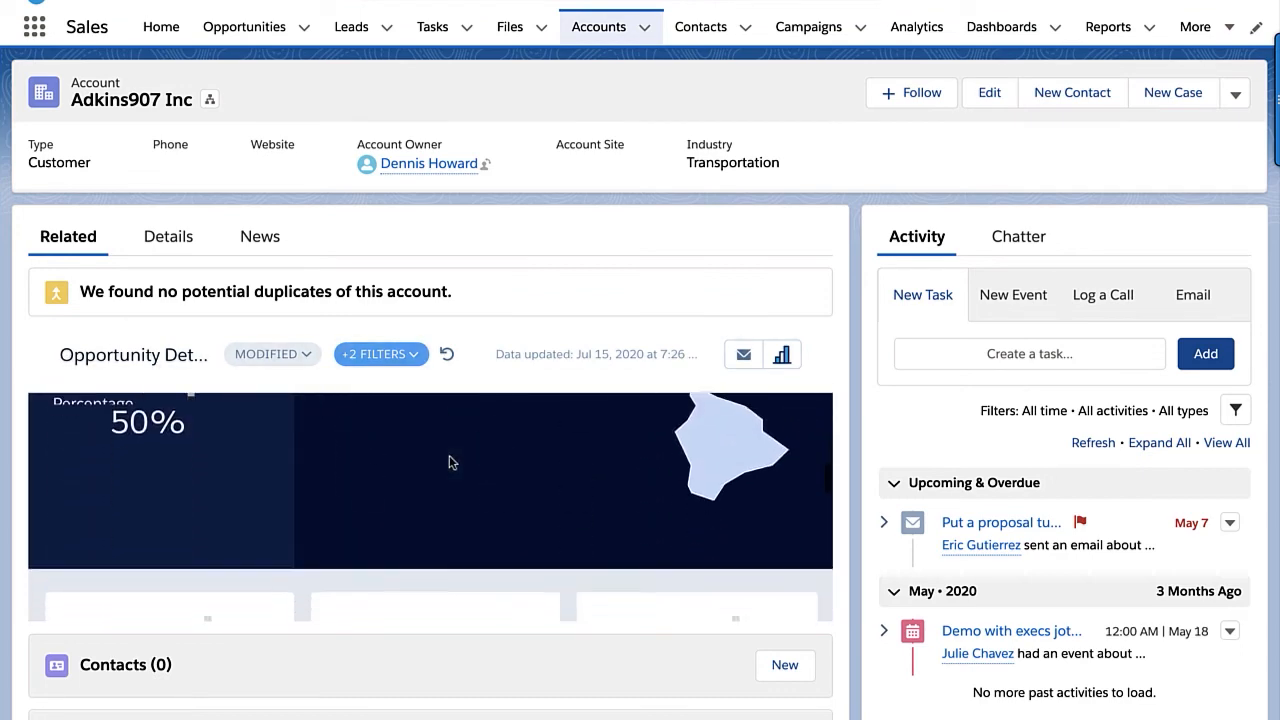
{"action": "scroll", "coordinate": [449, 456], "scroll_direction": "down", "scroll_amount": 5}
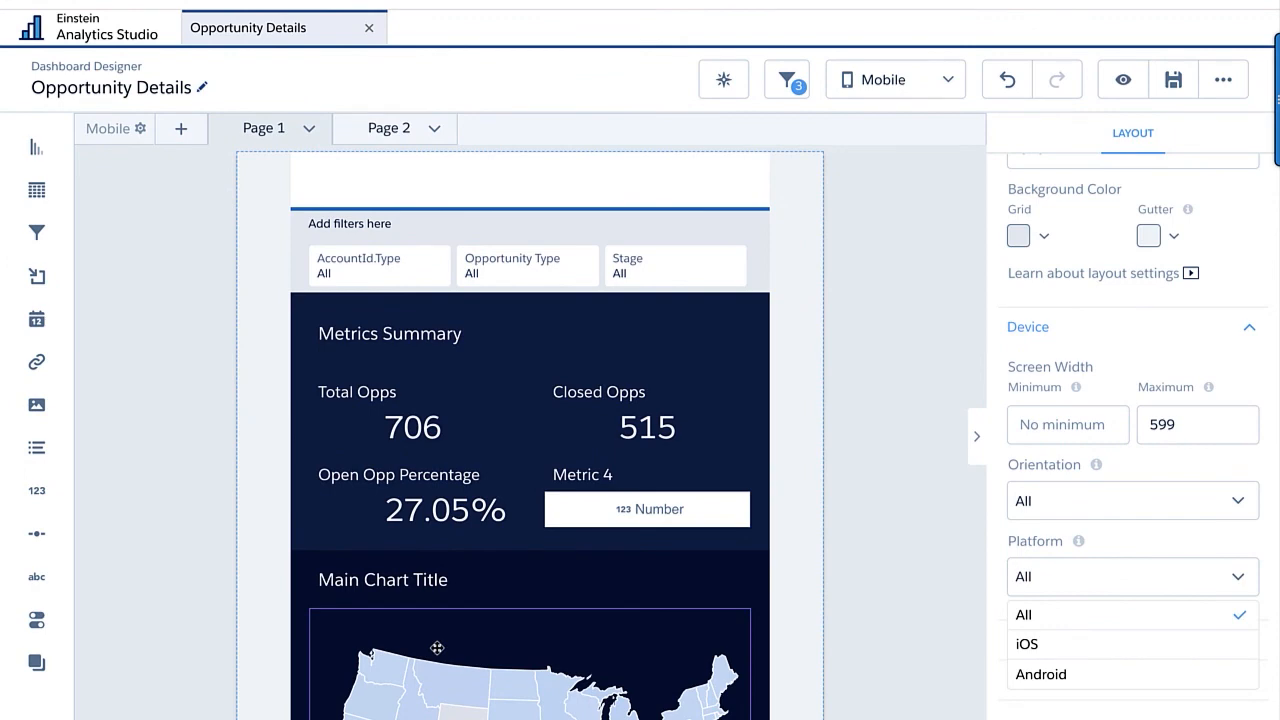
{"action": "scroll", "coordinate": [543, 226], "scroll_direction": "down", "scroll_amount": 2}
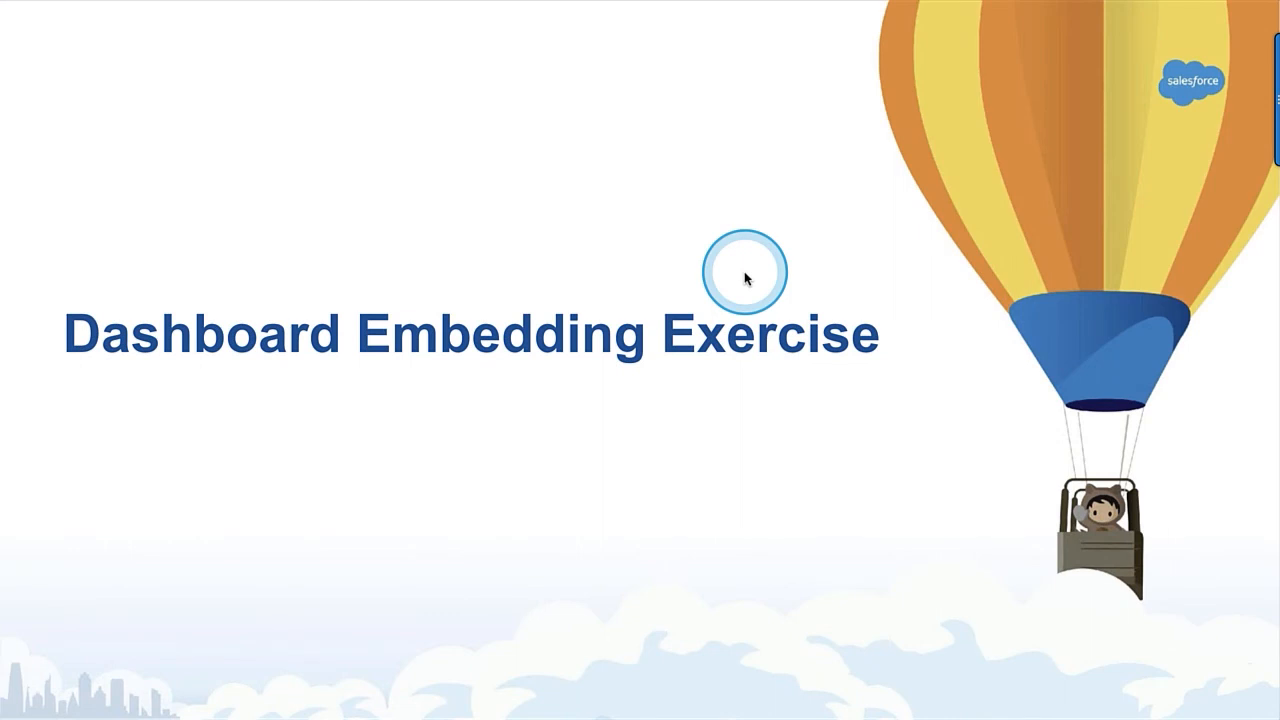
{"action": "left_click", "coordinate": [745, 278]}
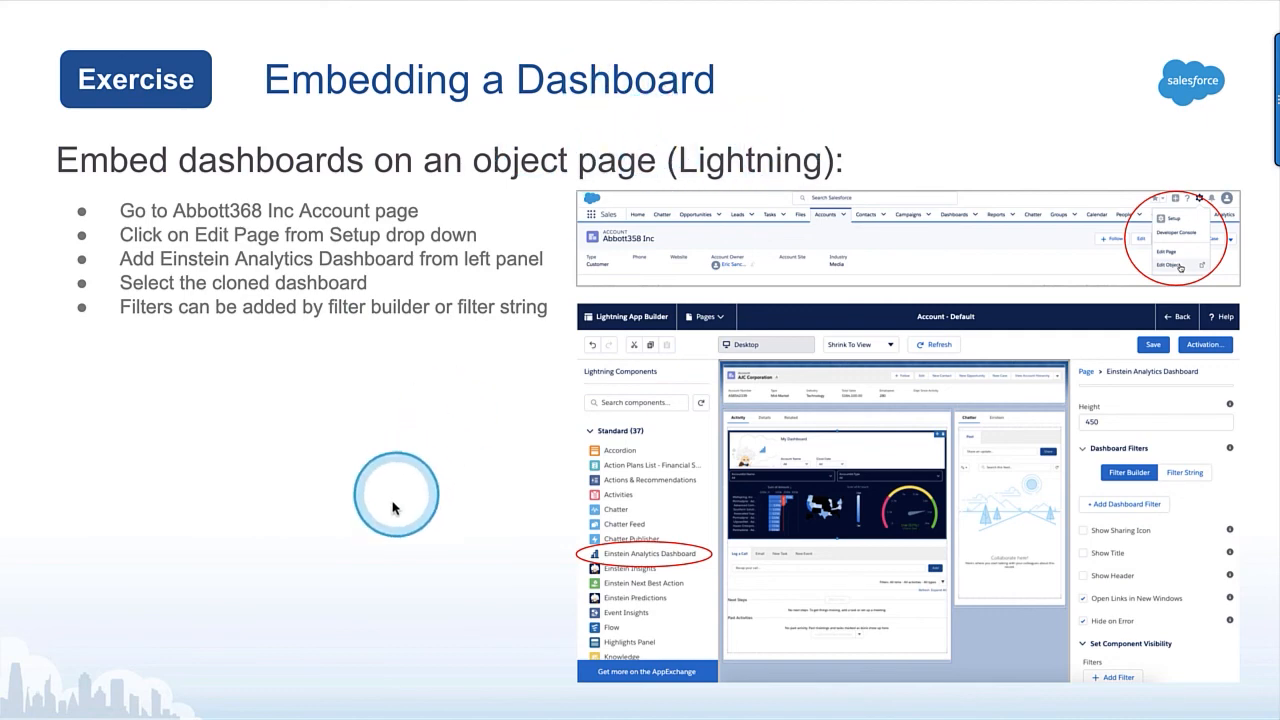
{"action": "key", "text": "Right"}
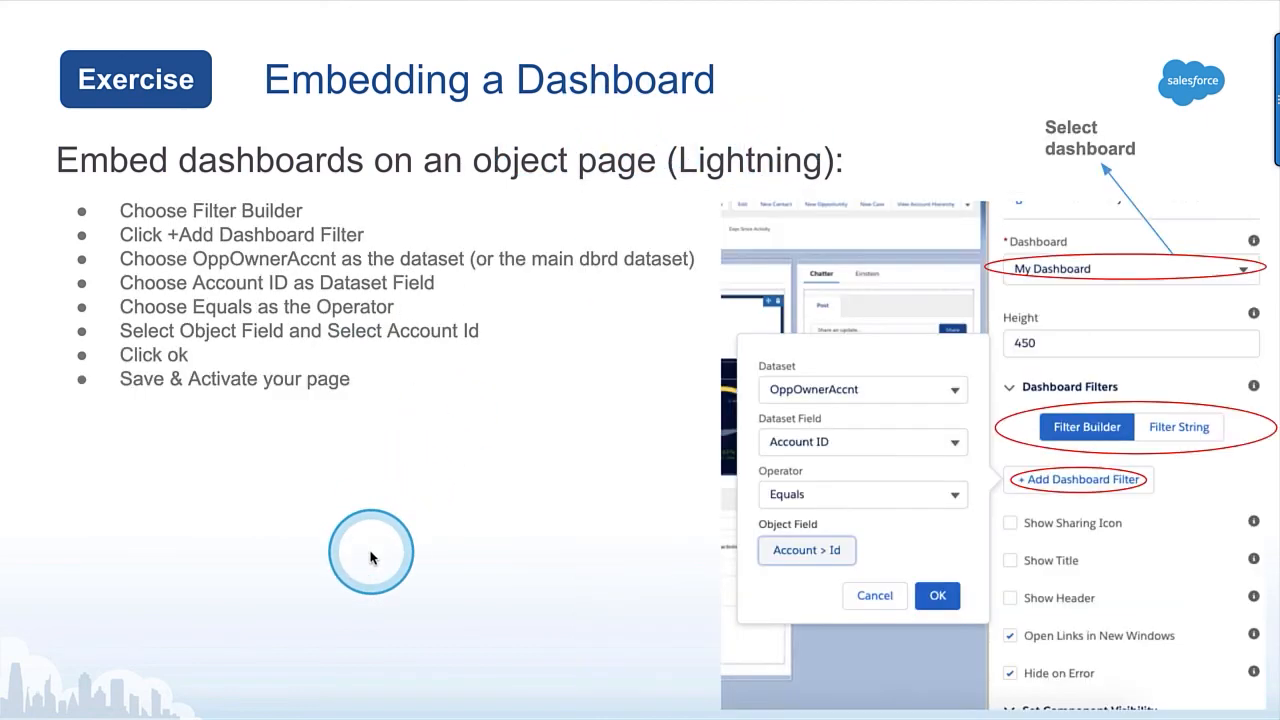